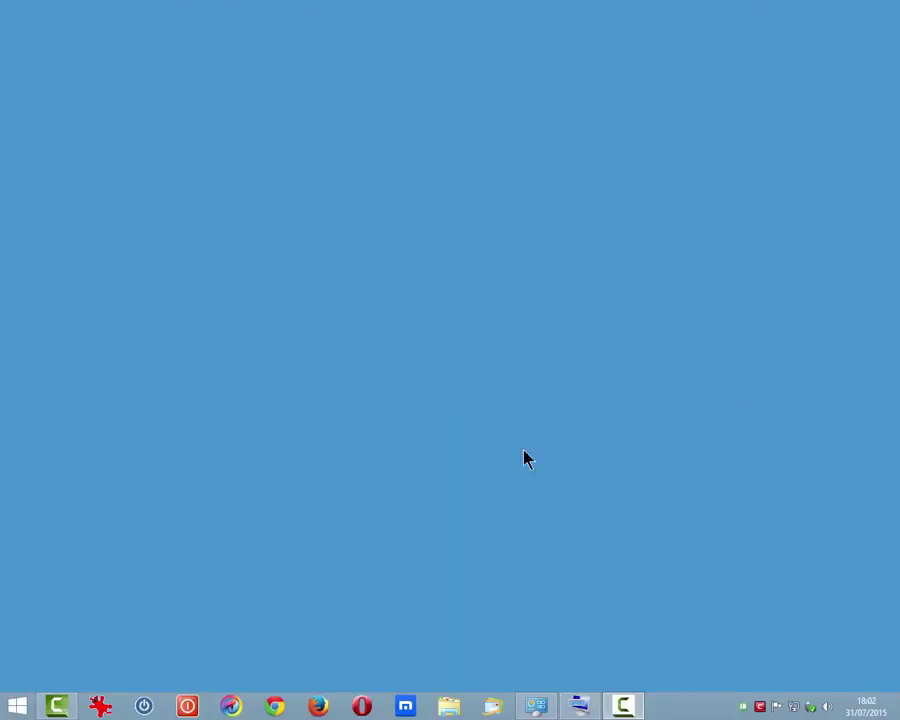
Step: Launch Gestione attività from the taskbar, viewing it maximized, and close it
right_click(675, 713)
click(754, 664)
click(454, 44)
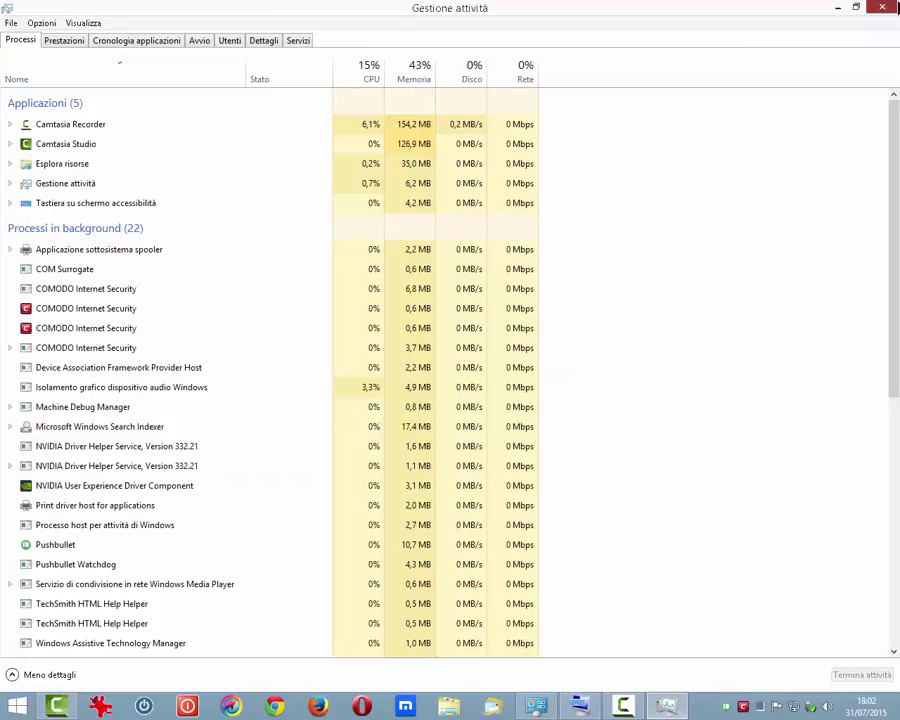
click(882, 7)
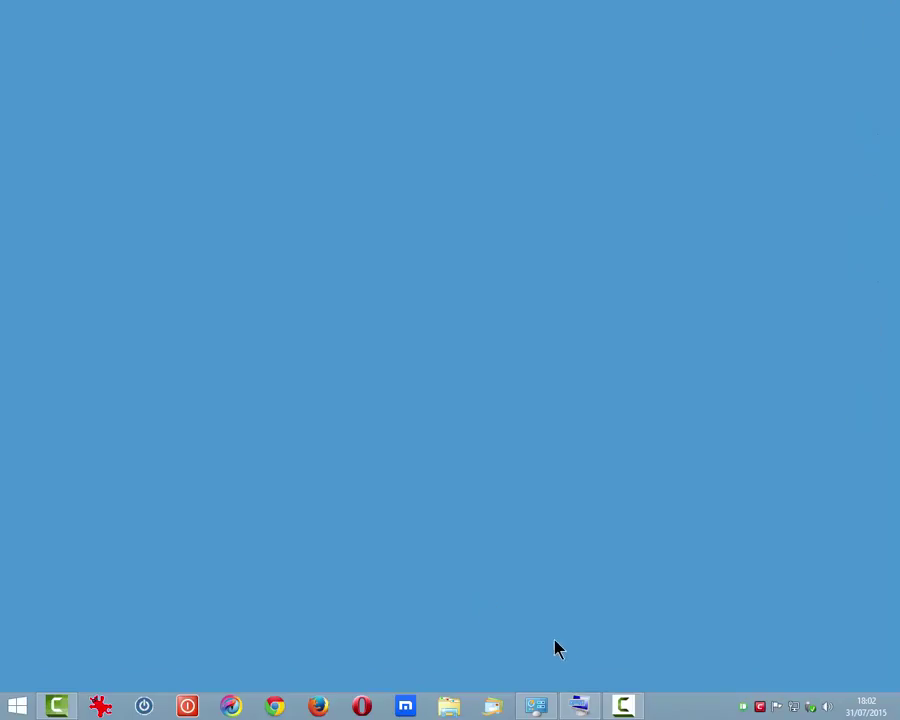
Step: Launch Gestione attività with its keyboard shortcut entered on the on-screen keyboard, and close both windows
click(581, 706)
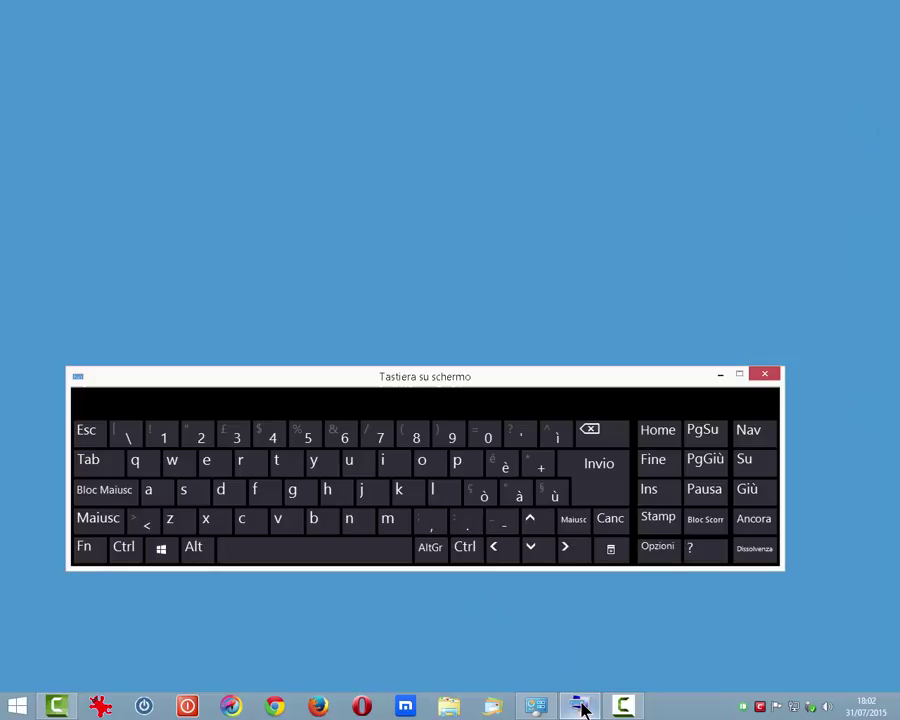
click(124, 550)
click(112, 522)
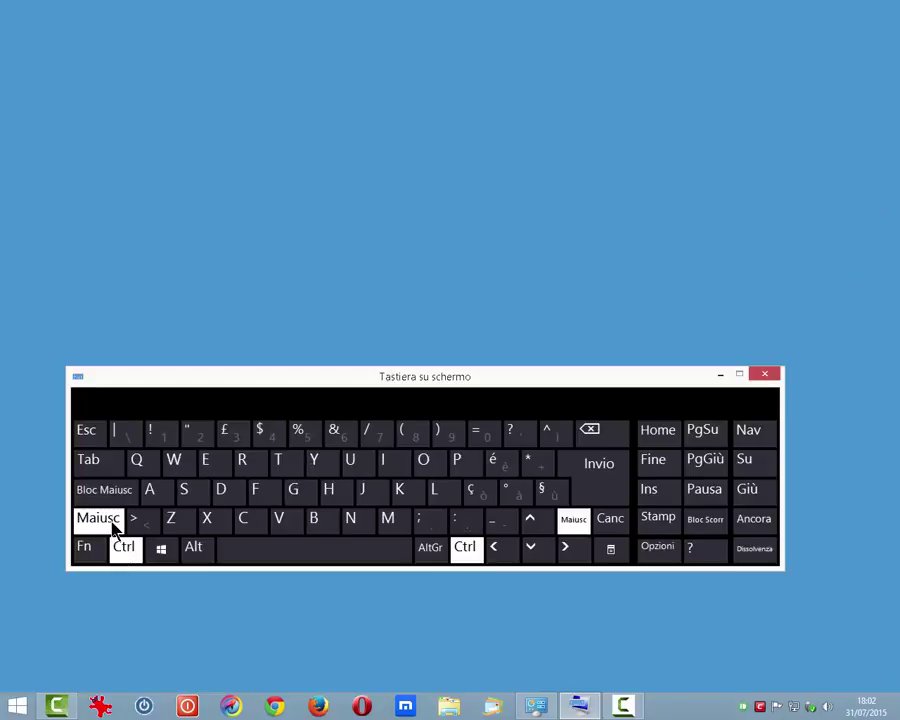
click(89, 431)
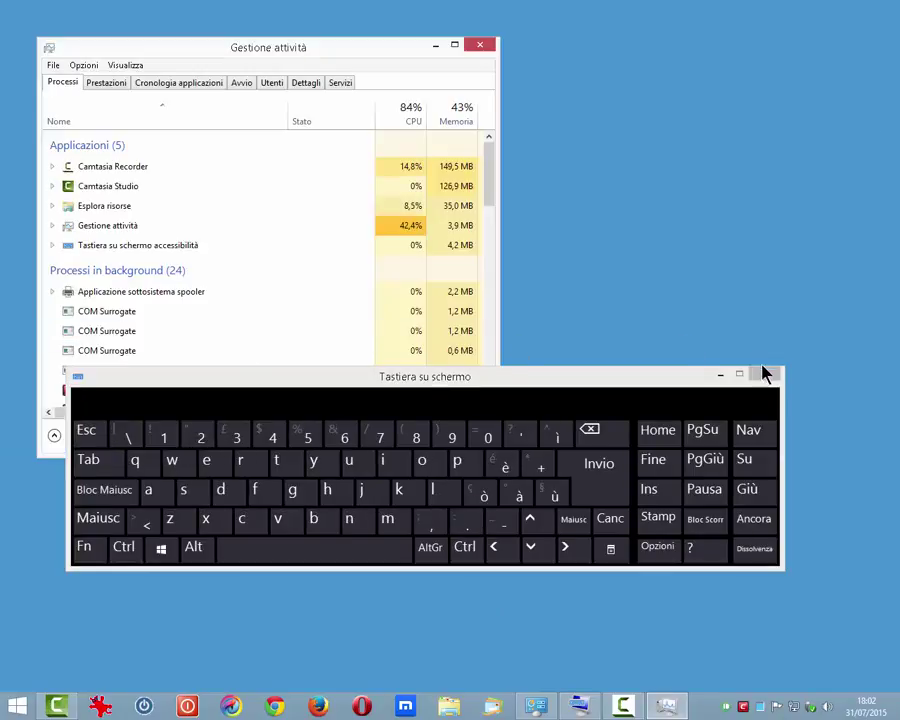
click(763, 374)
click(481, 45)
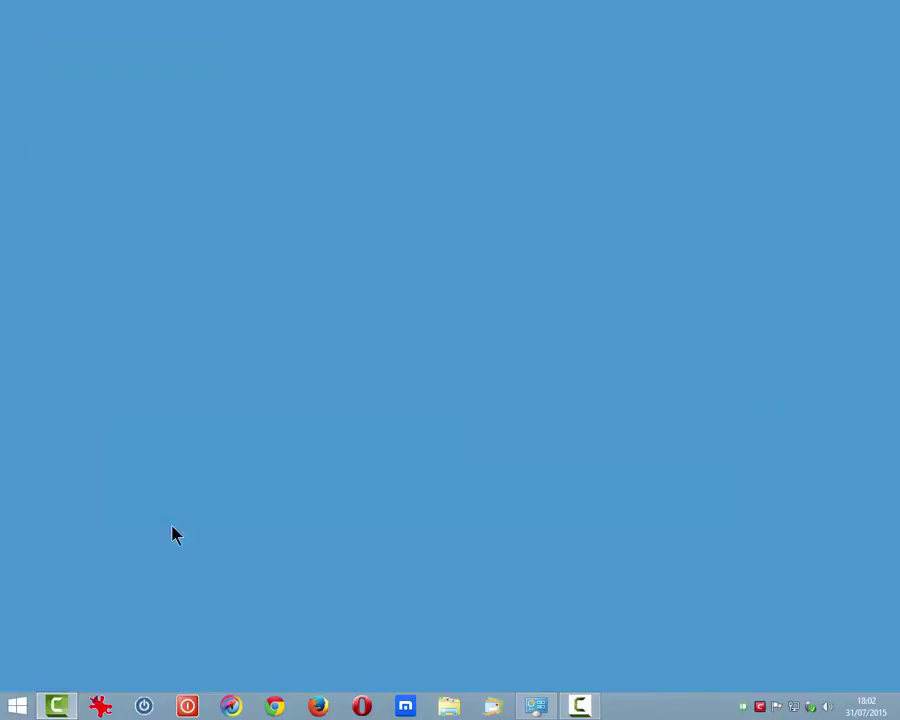
Step: Launch Gestione attività from the Start button's list of system tools and close it
right_click(17, 710)
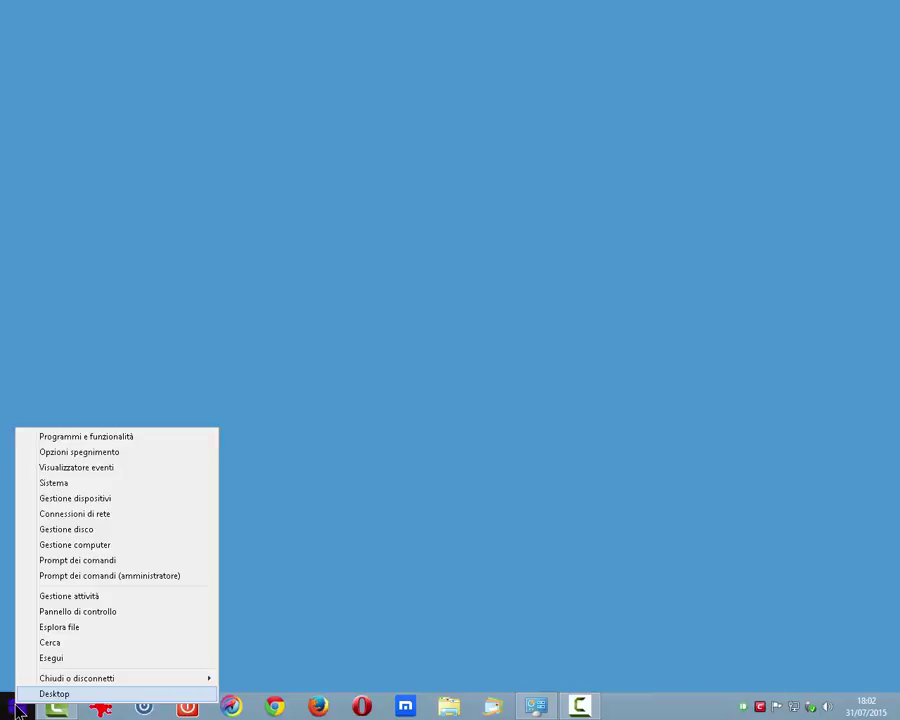
click(74, 598)
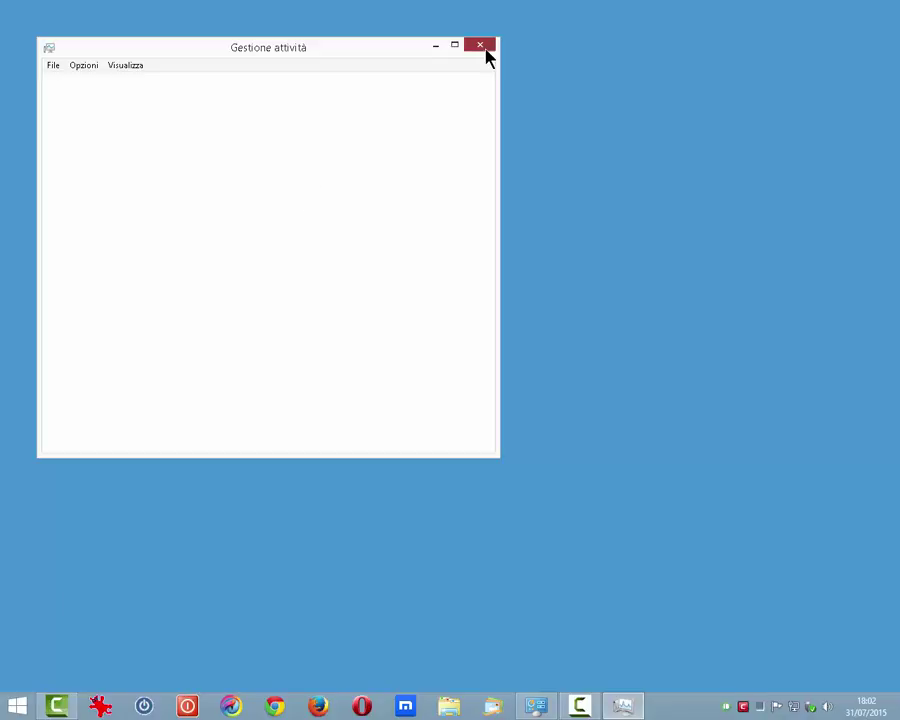
click(485, 47)
Step: Search the system for "gestione attività", launch the matching tool and close it
right_click(17, 710)
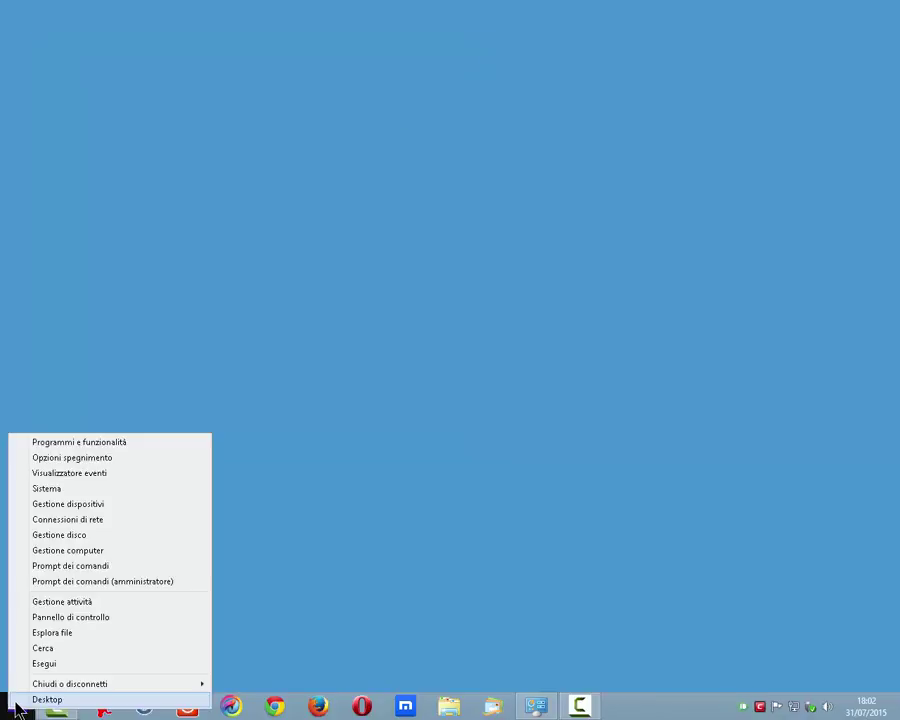
click(30, 660)
text(gestione attività)
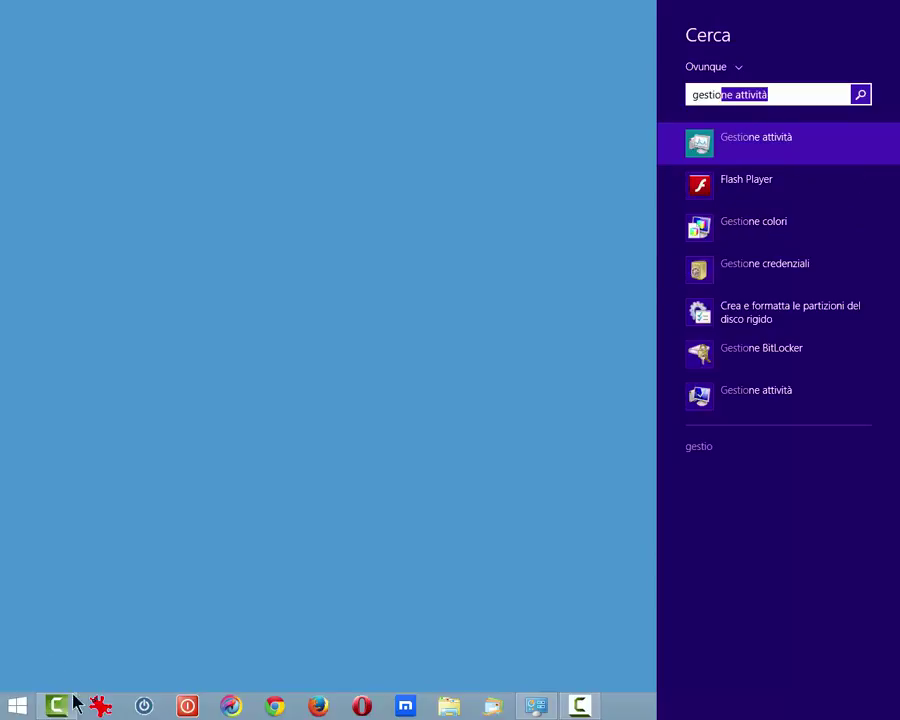
click(731, 157)
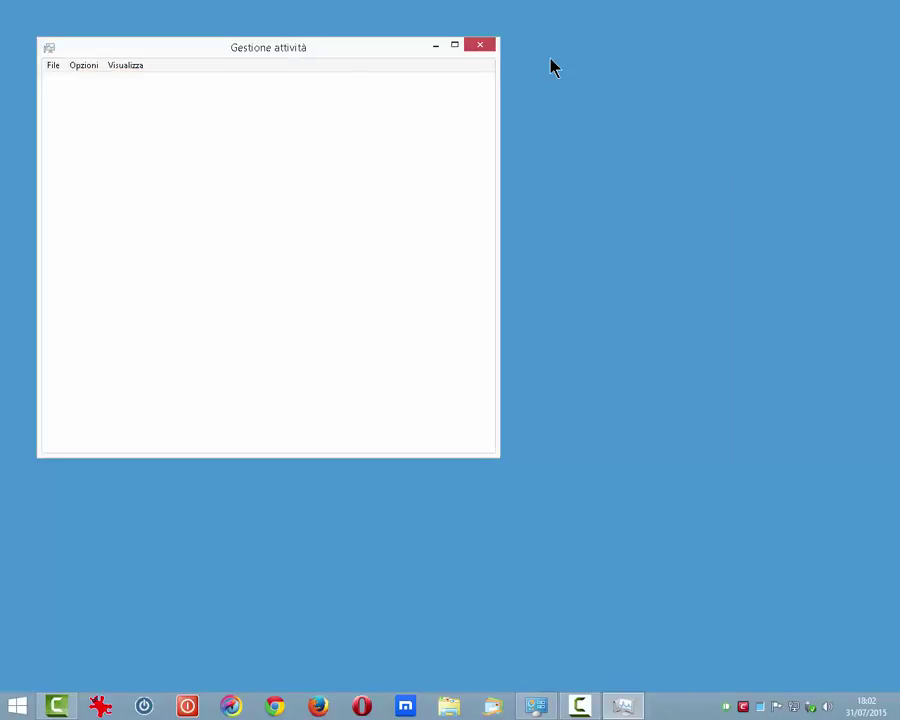
click(478, 46)
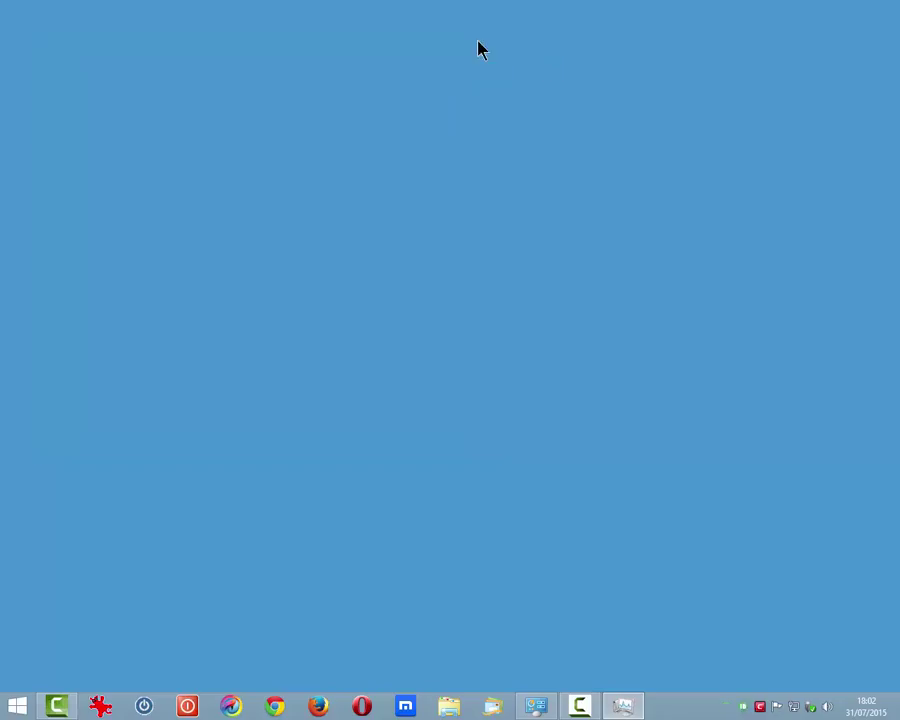
Step: Launch Gestione attività from the Sistema Windows group in the full list of installed apps
click(16, 705)
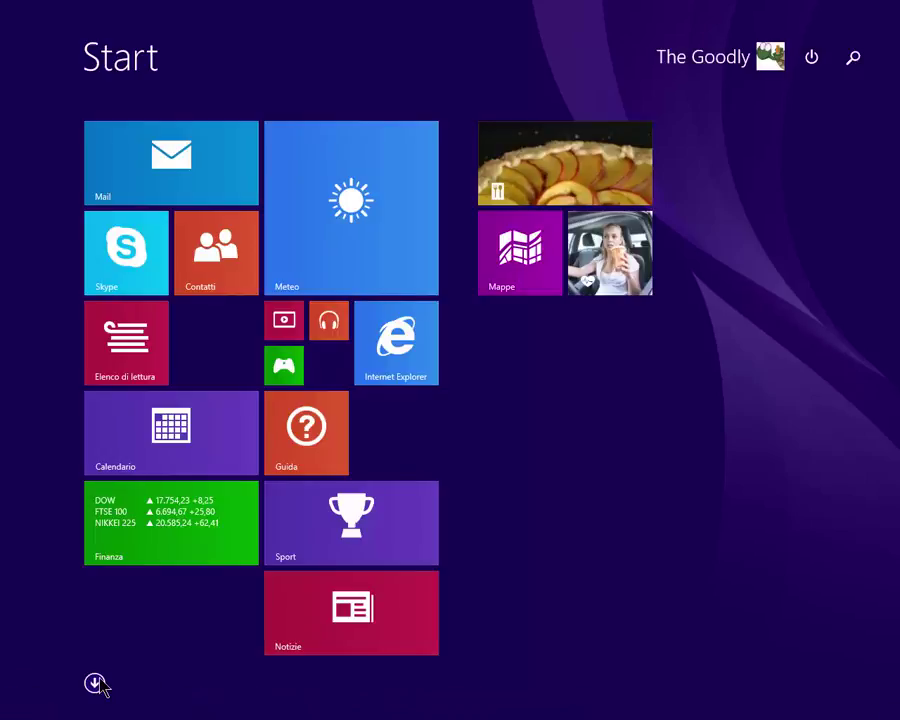
click(95, 685)
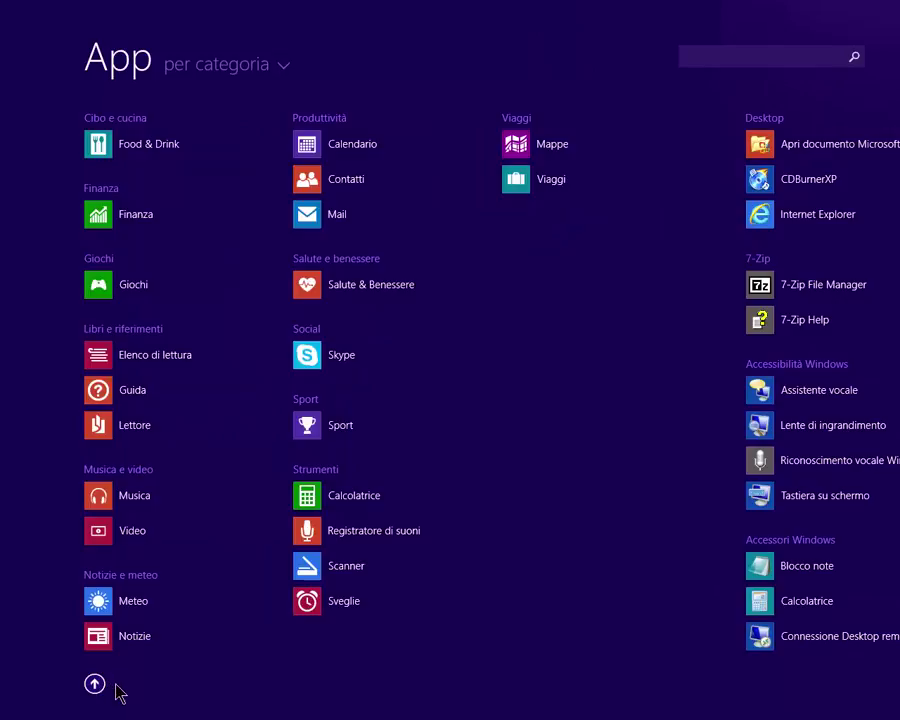
scroll(140, 716, down, 10)
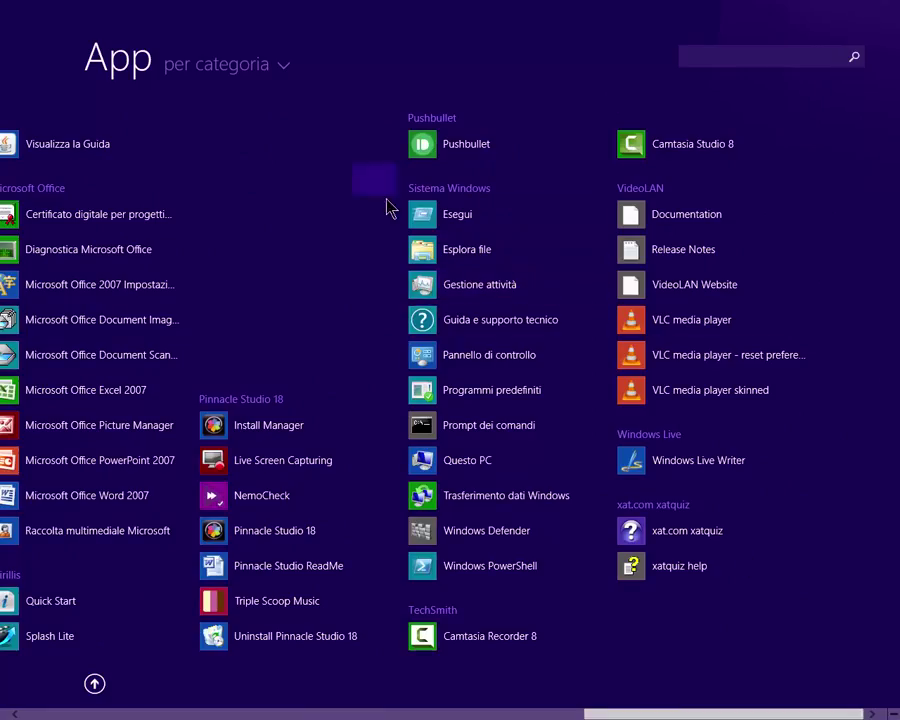
click(450, 289)
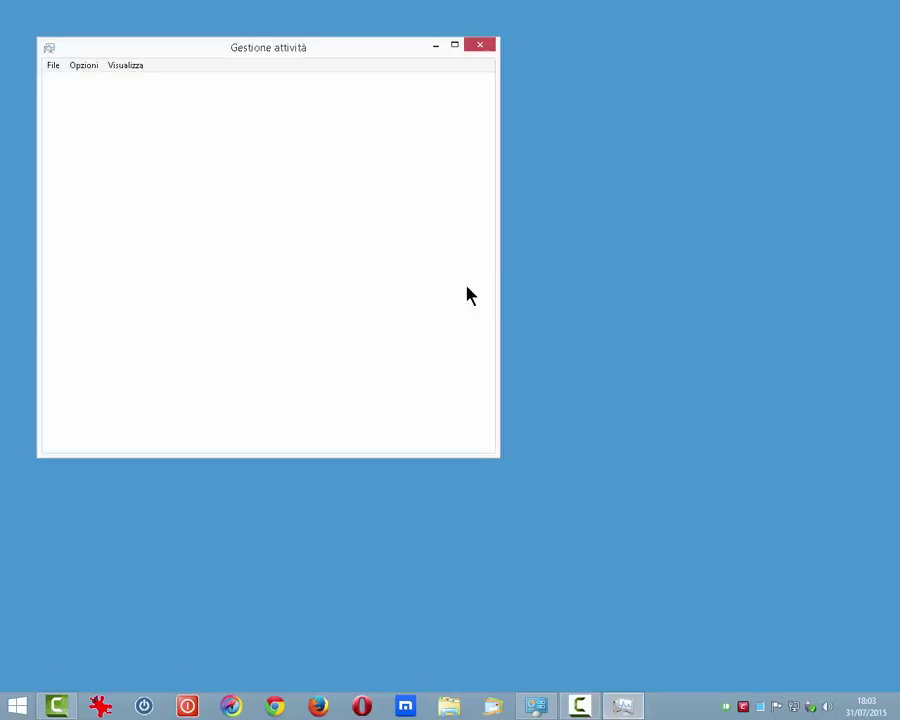
Step: Maximize Gestione attività and review the process list from the applications down to the Windows processes
click(455, 45)
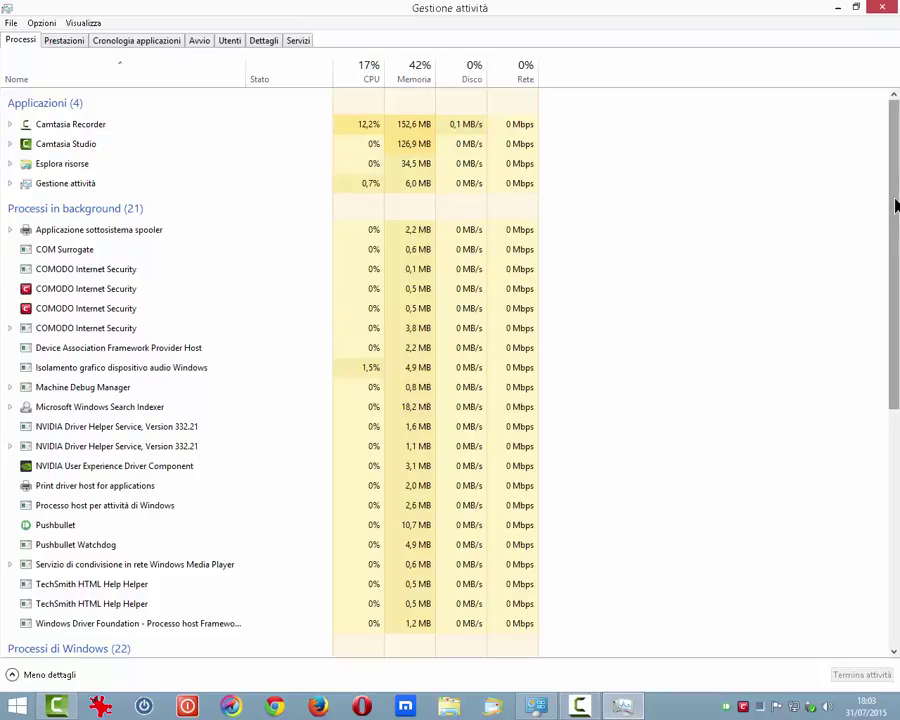
drag(896, 205, 897, 433)
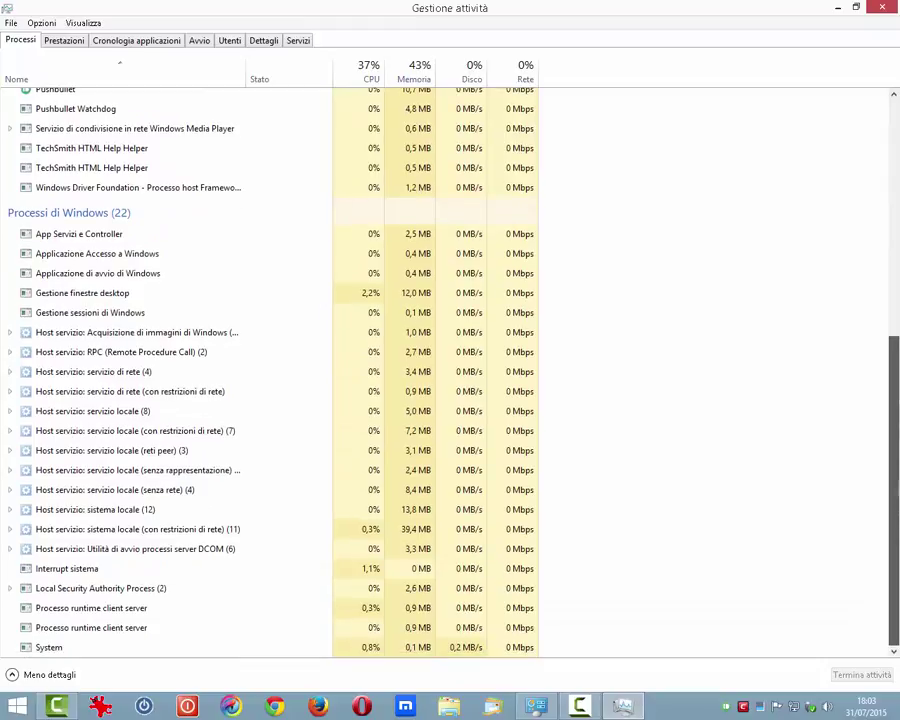
scroll(402, 136, up, 15)
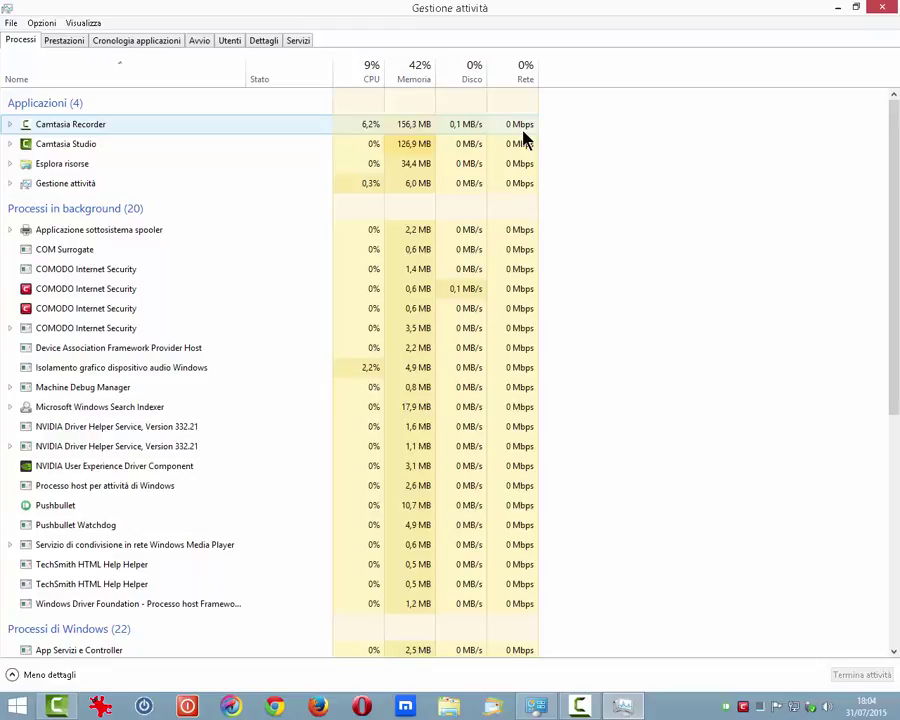
Step: Reduce Gestione attività to its view with fewer details and restore the maximized detailed view
click(12, 677)
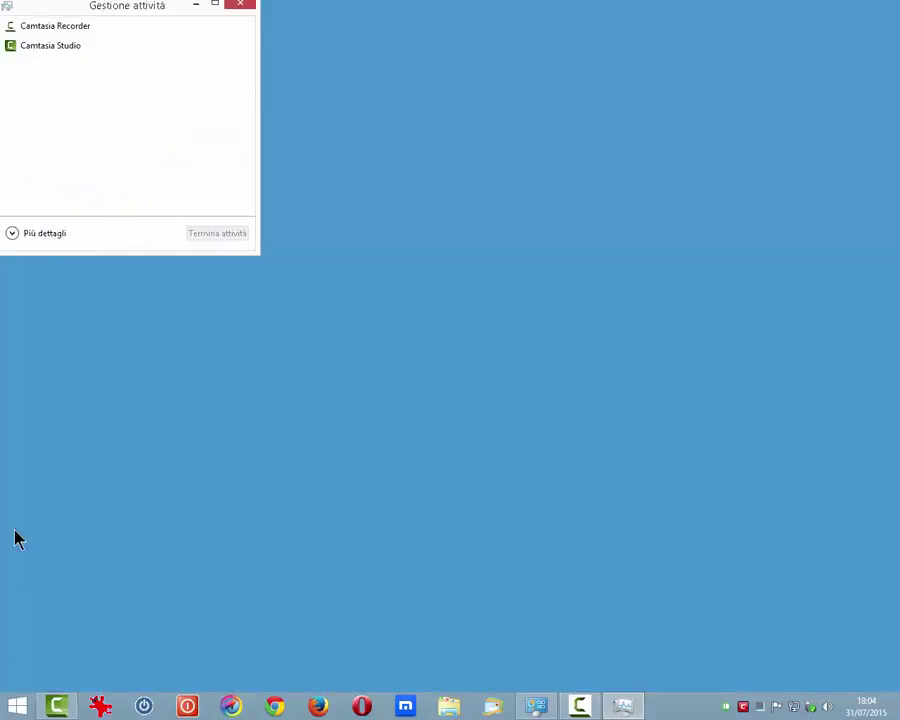
click(12, 235)
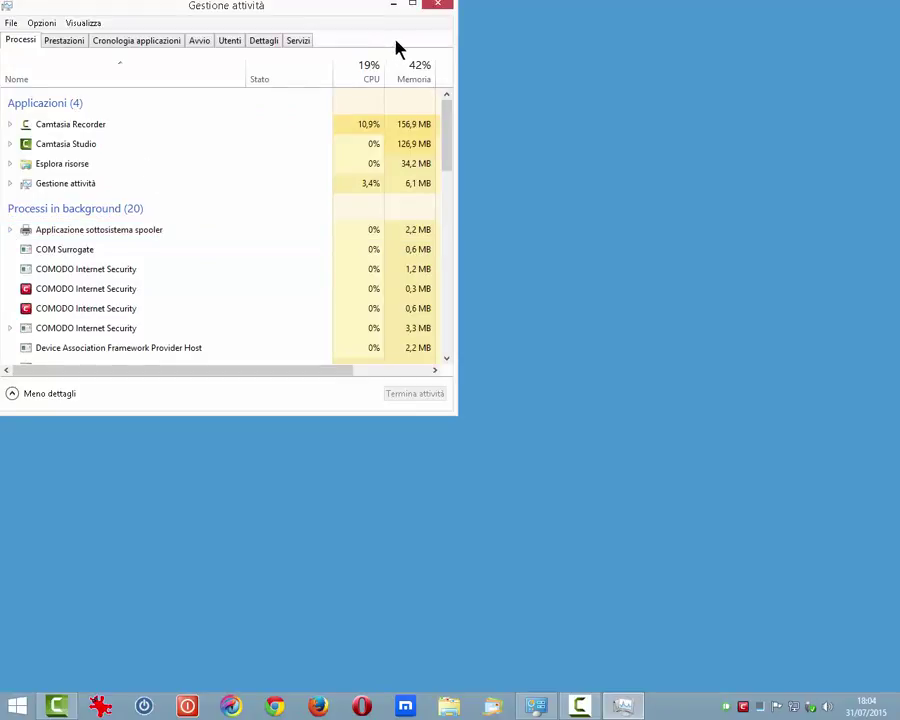
click(412, 6)
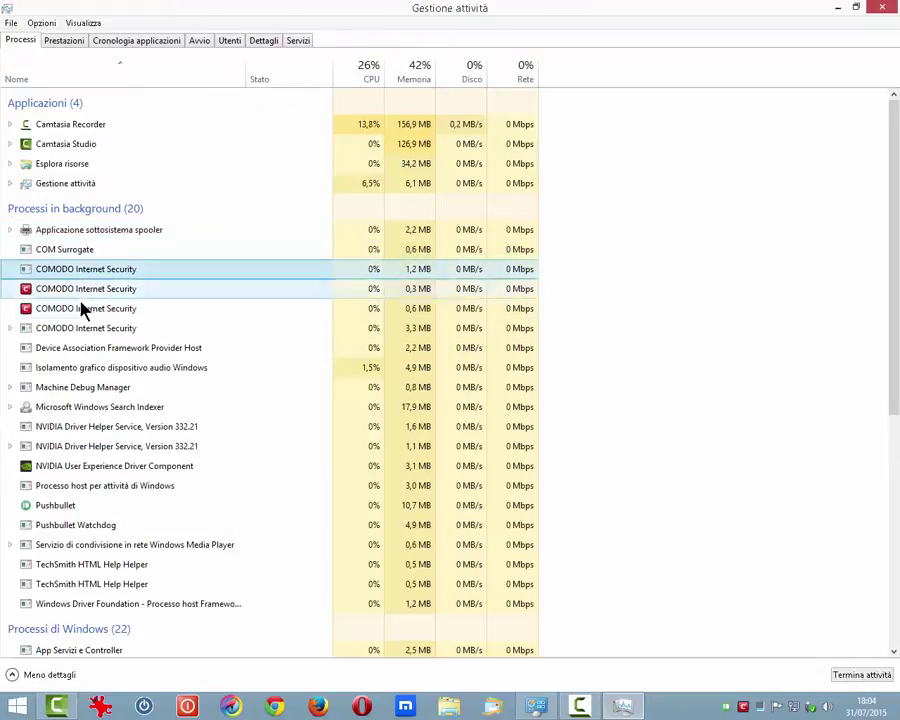
Step: End the Pushbullet background process
click(87, 370)
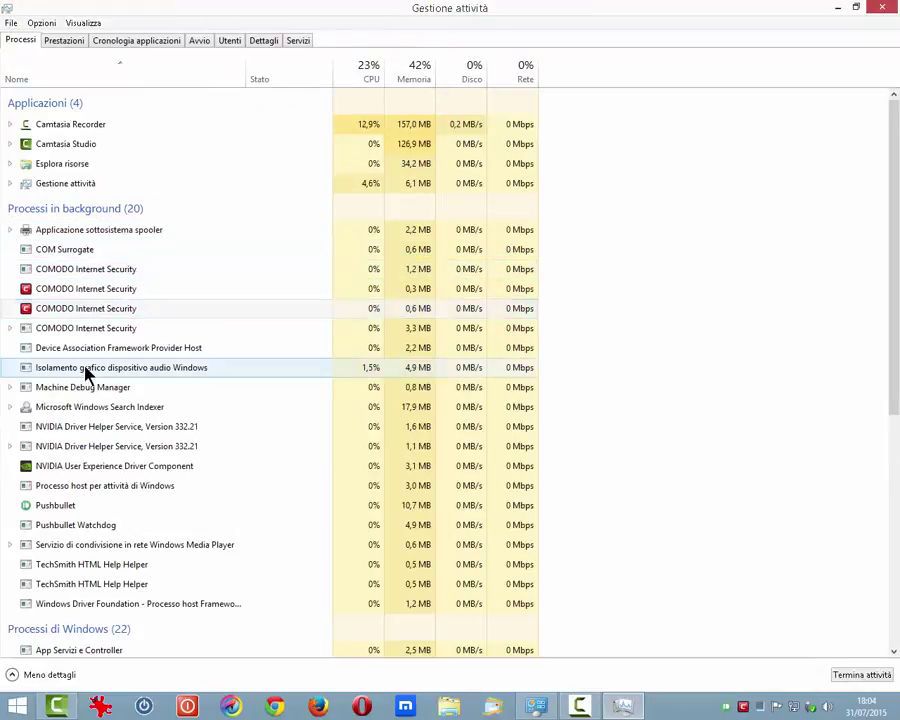
click(52, 508)
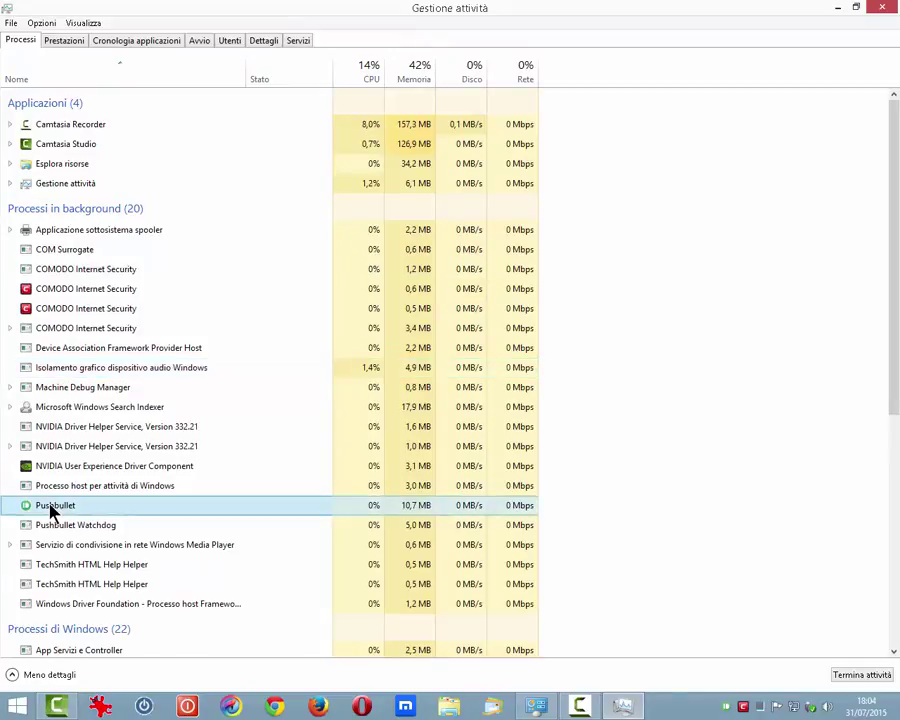
click(860, 676)
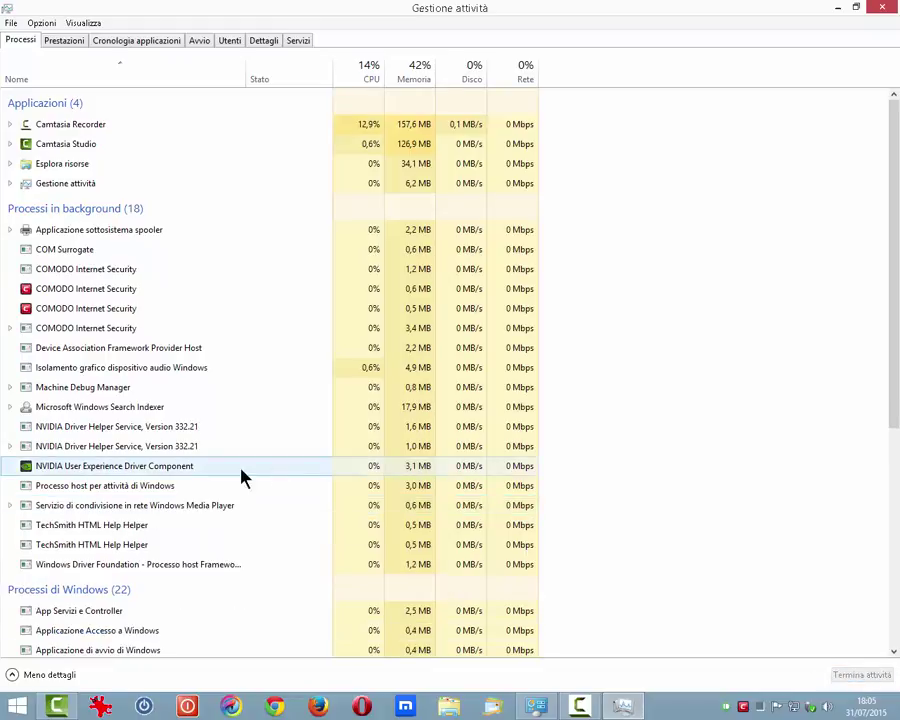
Step: Expand the COMODO Internet Security background process to show the service it contains
click(52, 446)
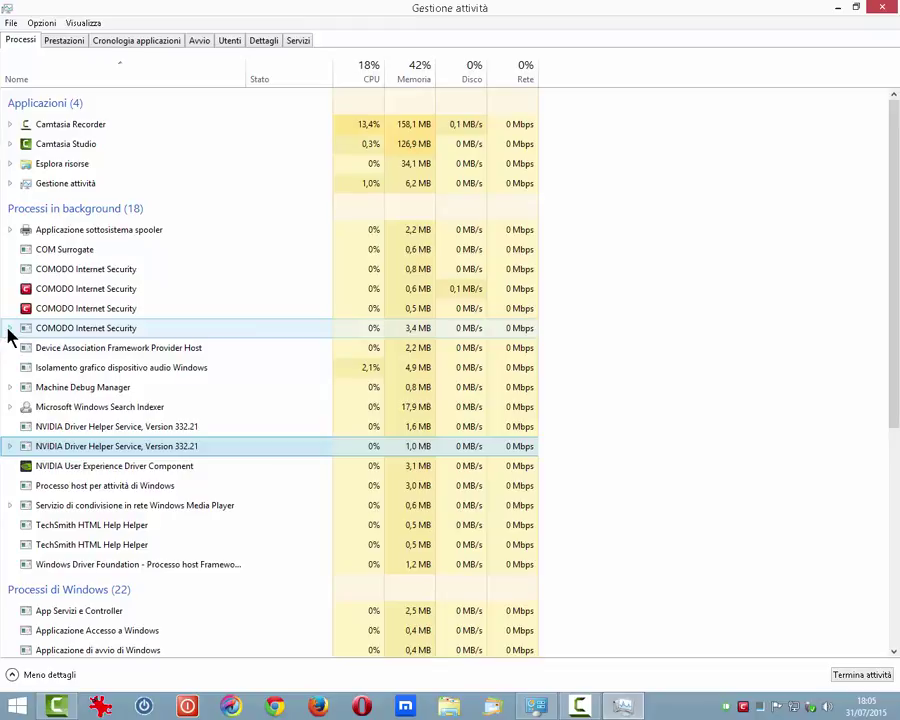
click(9, 330)
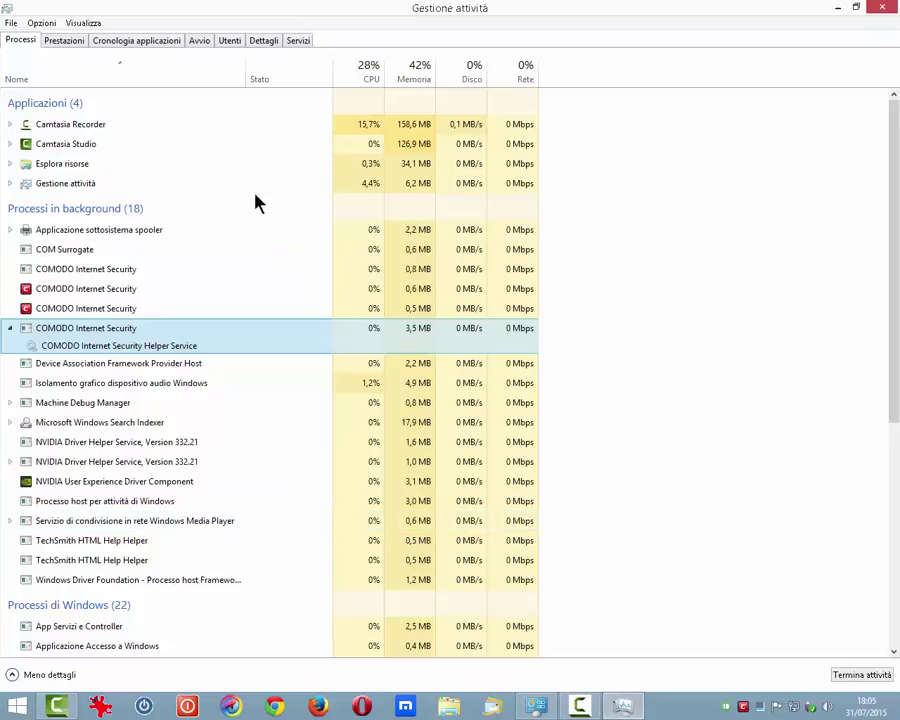
Step: Sort the processes by name in both directions, by CPU, Memoria and Disco, and by name again
click(41, 84)
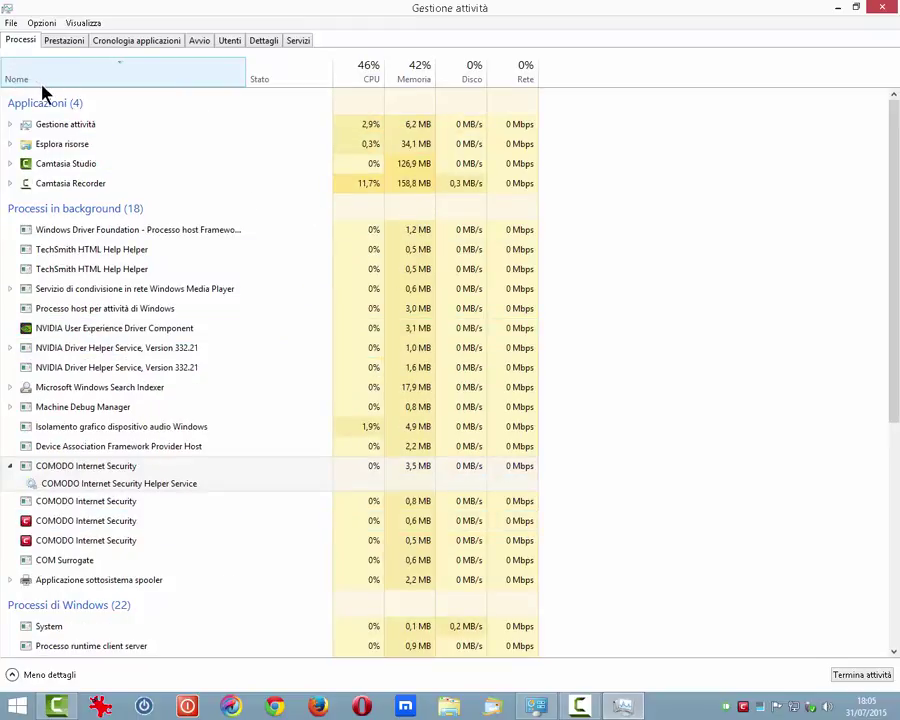
click(44, 86)
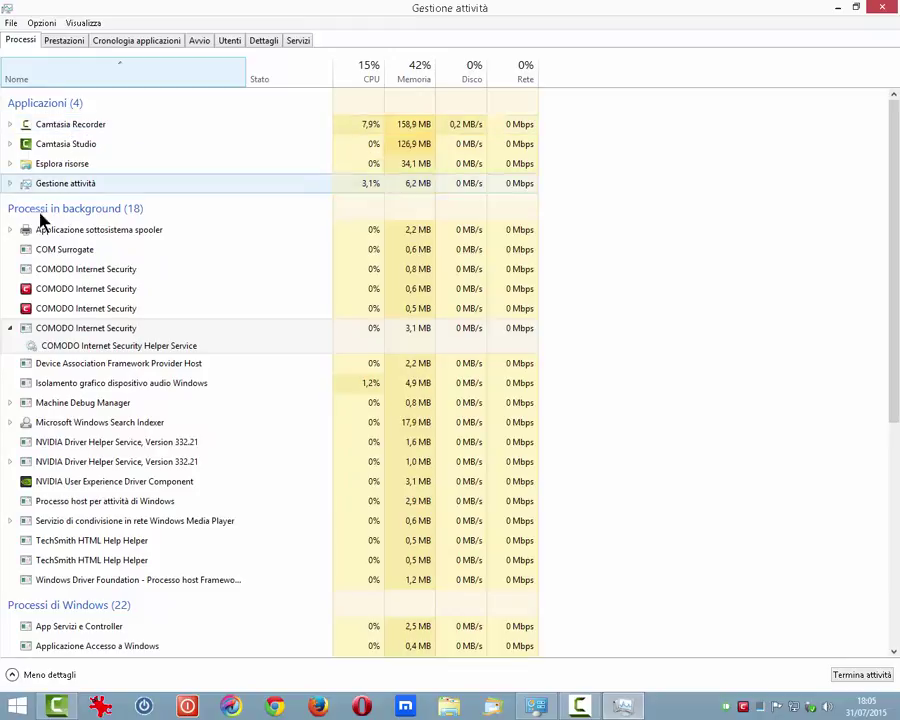
click(366, 80)
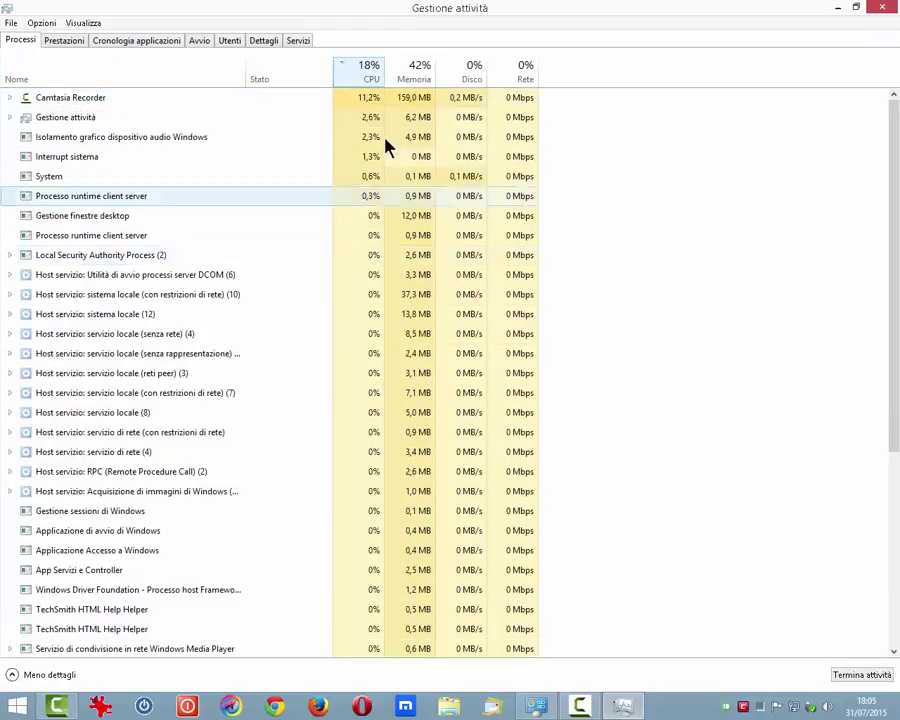
click(418, 82)
click(452, 88)
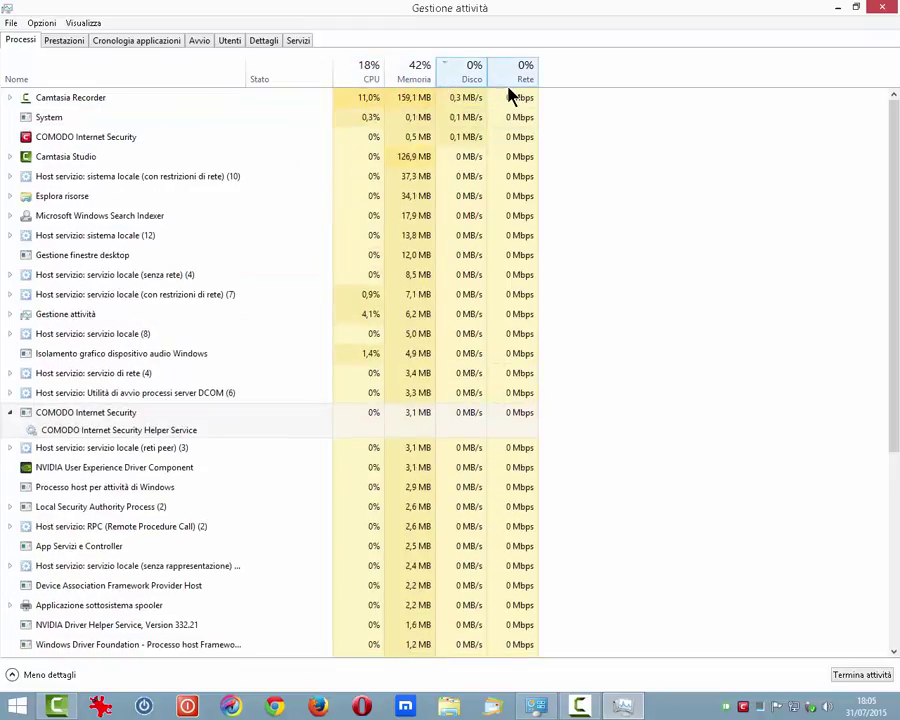
click(14, 72)
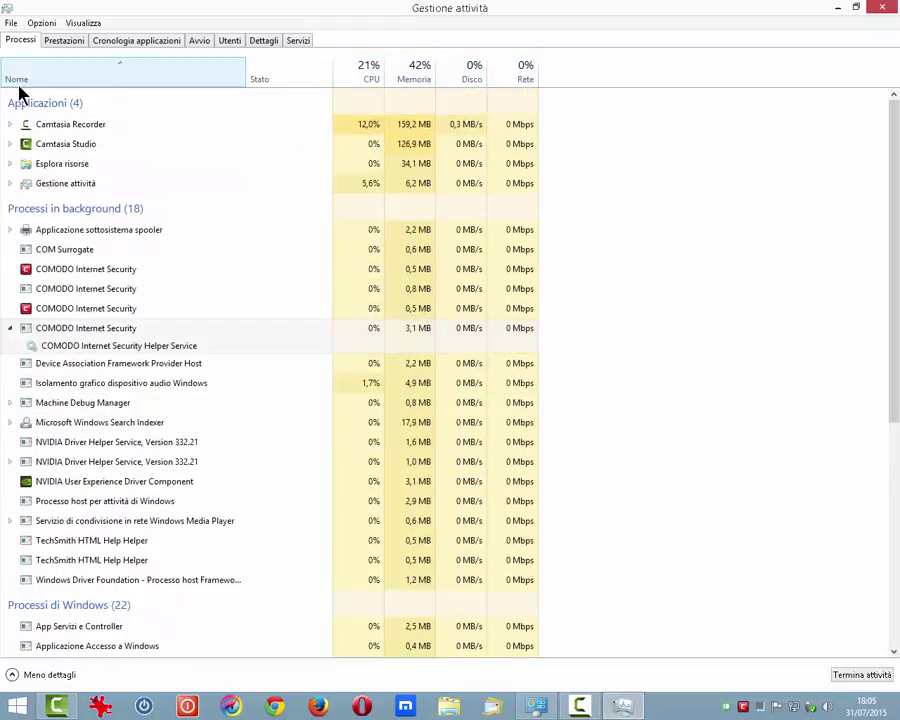
Step: Show the CPU performance graph and open Monitoraggio risorse
click(63, 40)
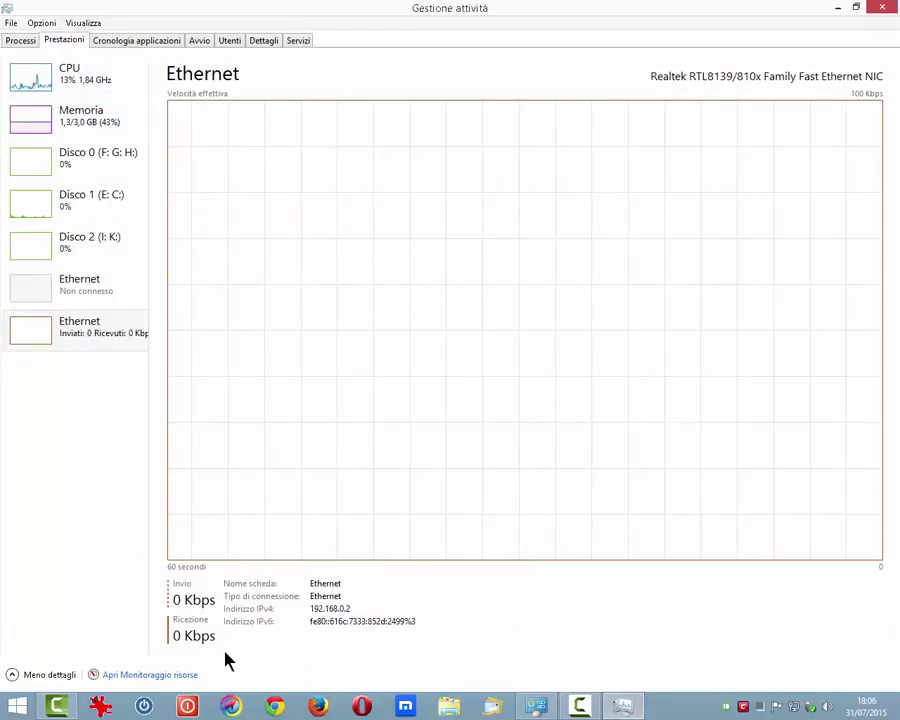
click(72, 92)
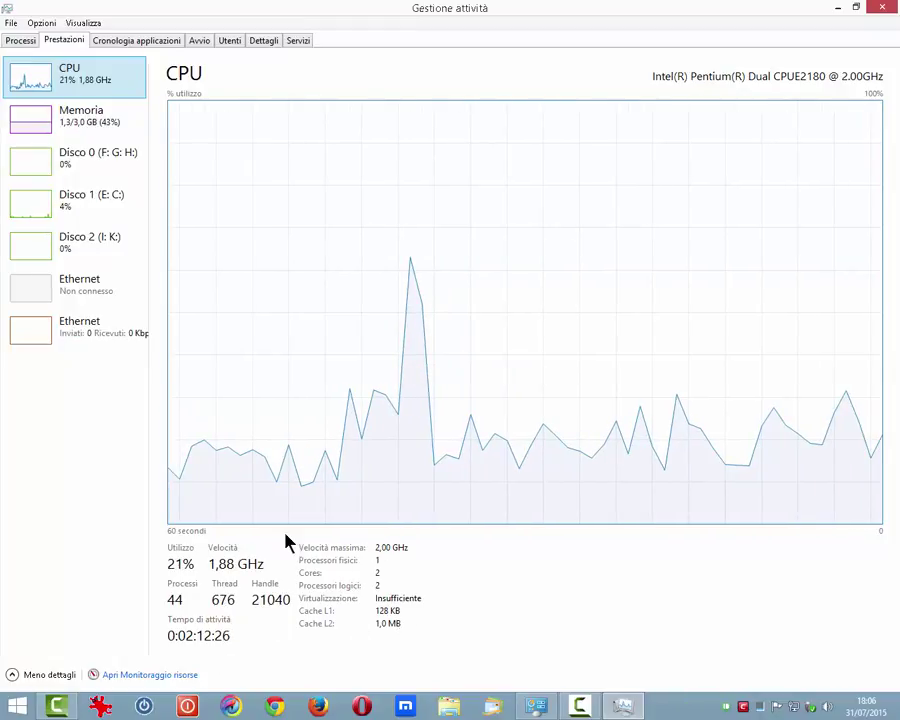
click(136, 677)
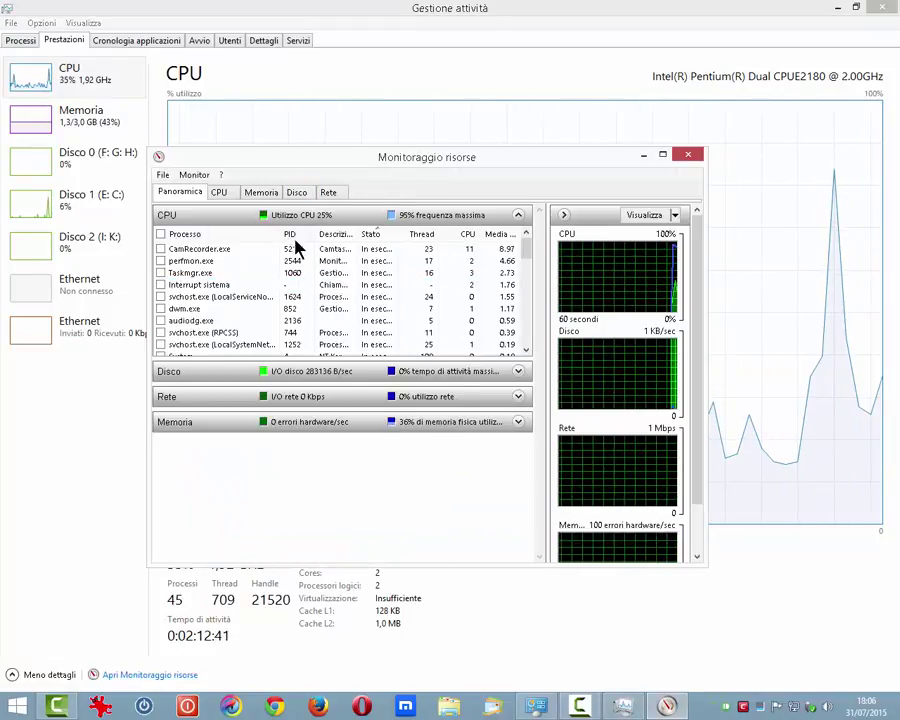
Step: Close Monitoraggio risorse and view the Memoria, Disco 0 and Disco 1 graphs before returning to the CPU graph
click(689, 156)
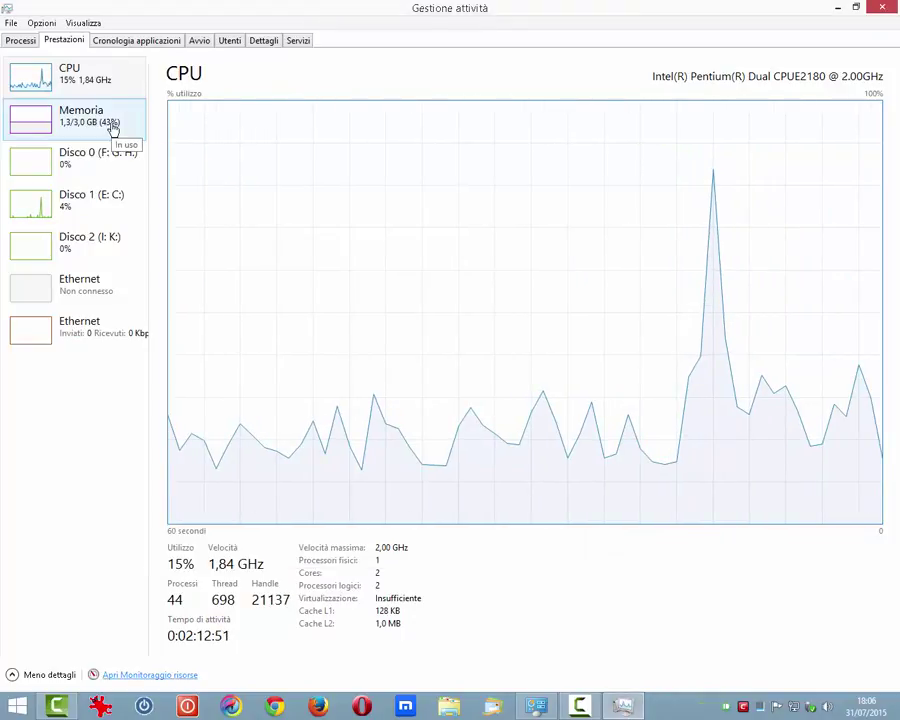
click(112, 128)
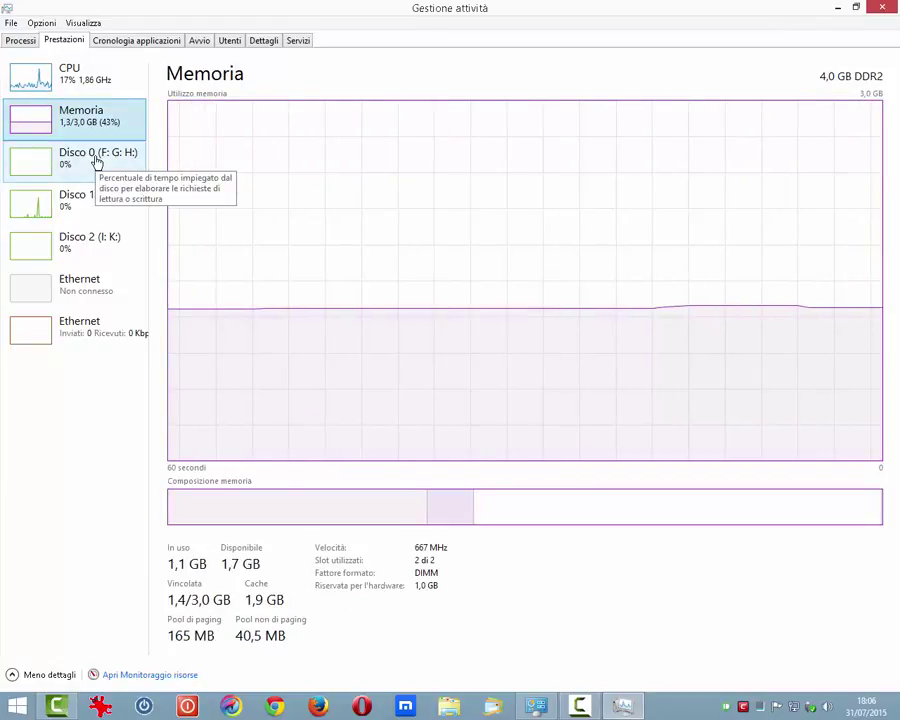
click(95, 160)
click(96, 205)
click(80, 86)
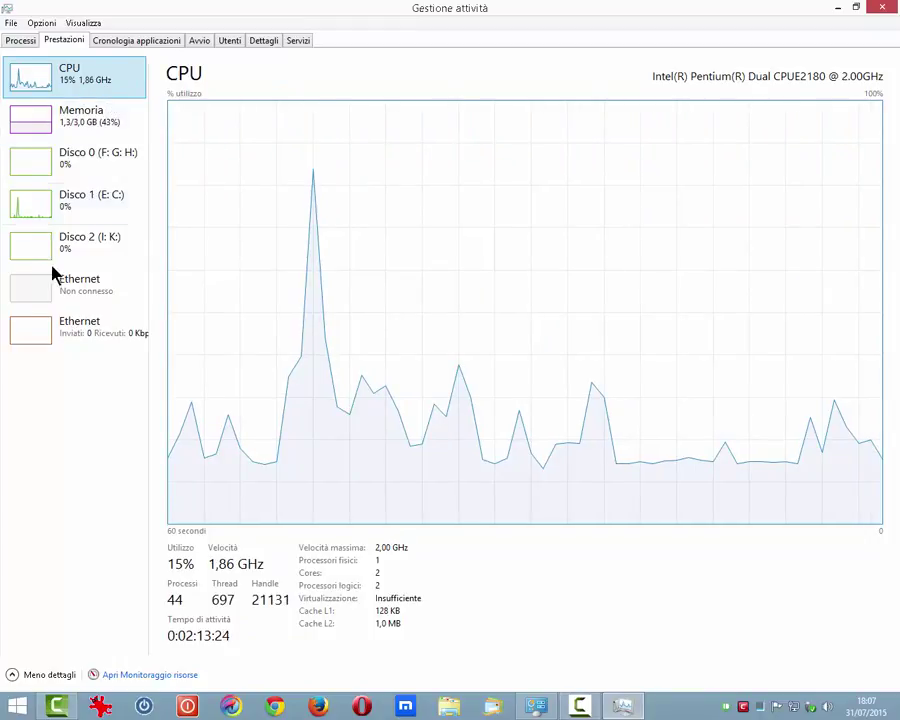
Step: Switch the performance view to Visualizzazione Riepilogo and restore the full window
right_click(105, 78)
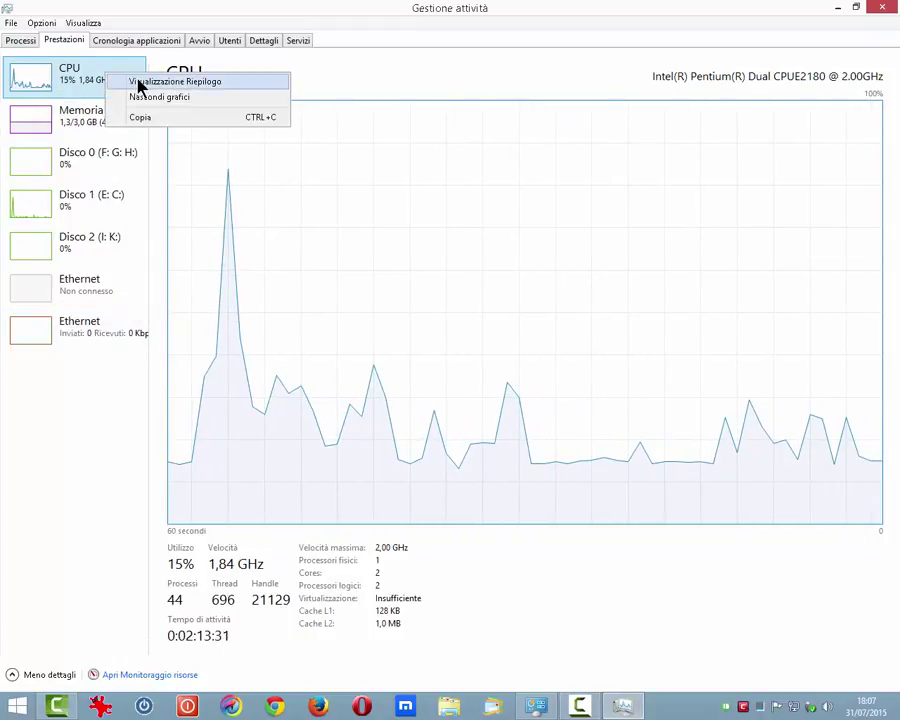
click(140, 82)
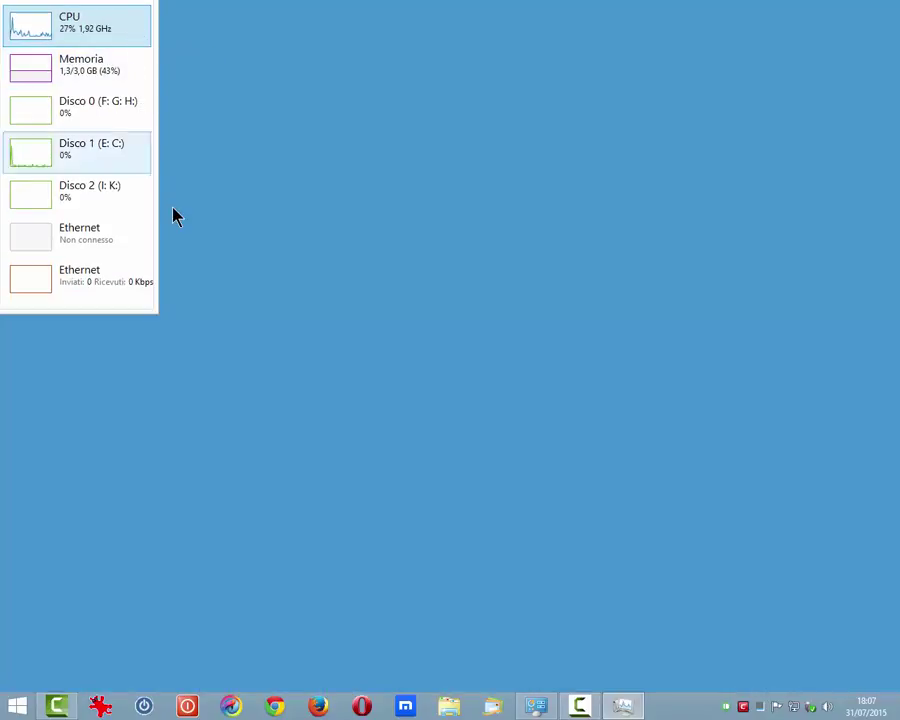
right_click(70, 28)
click(112, 32)
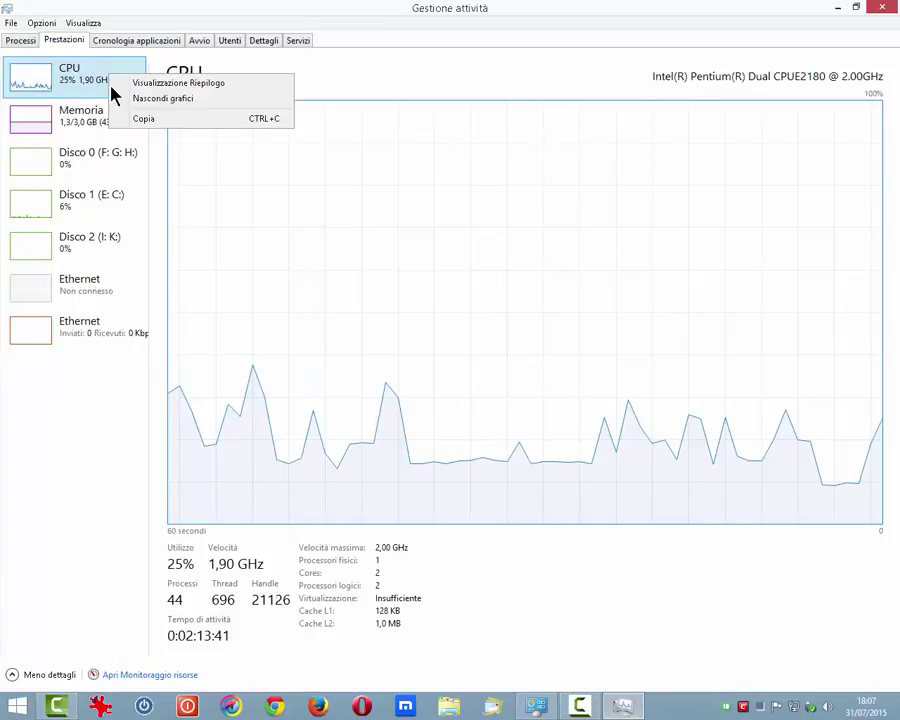
Step: Hide the small graphs in the resource list and show them again
click(129, 103)
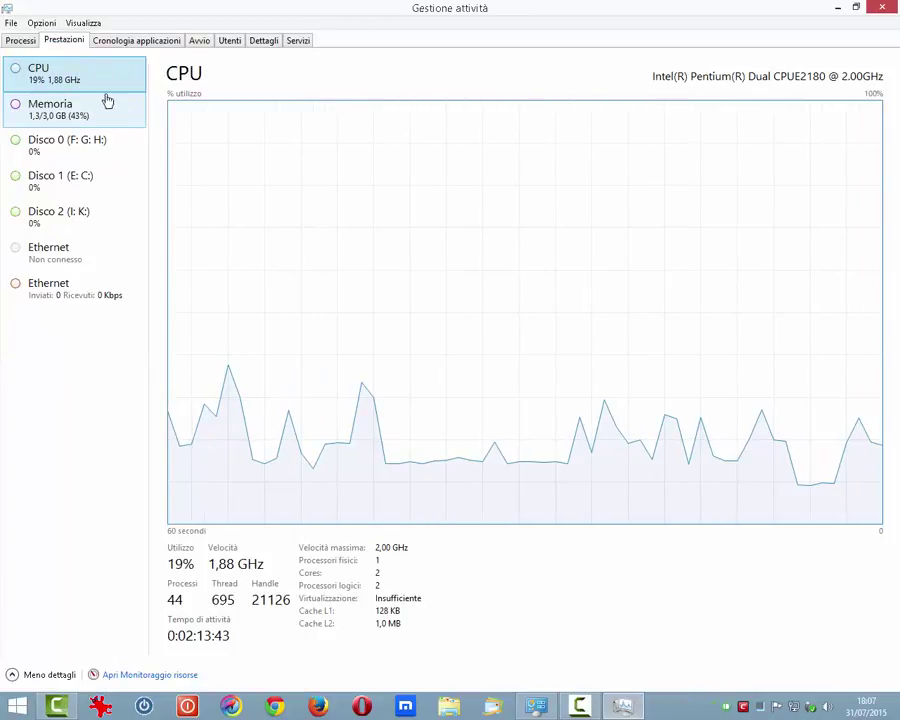
right_click(80, 88)
click(110, 104)
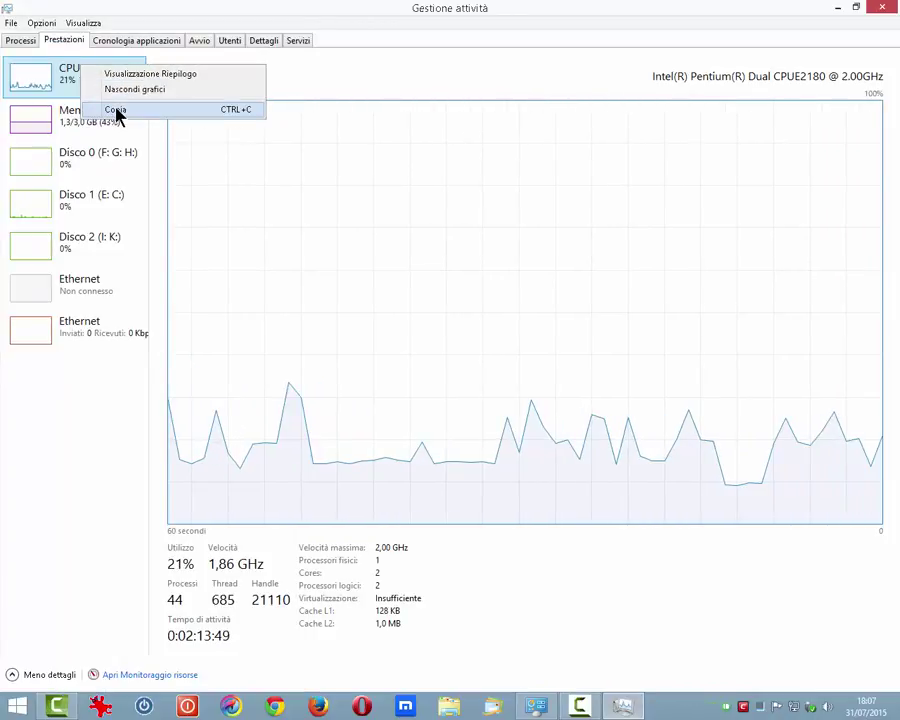
Step: Delete the resource usage history in Cronologia applicazioni
click(110, 45)
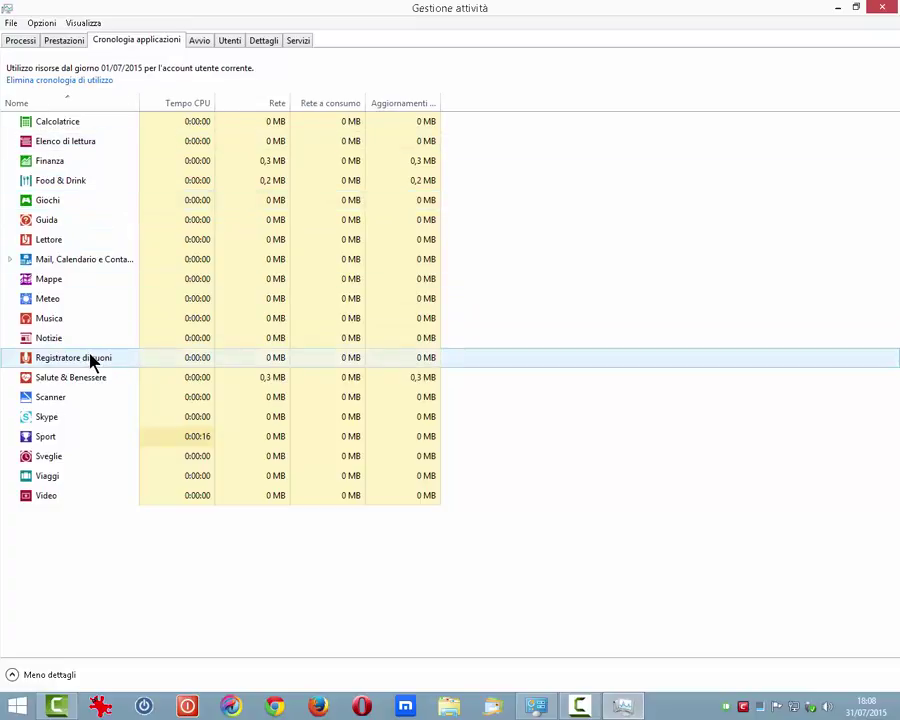
click(22, 81)
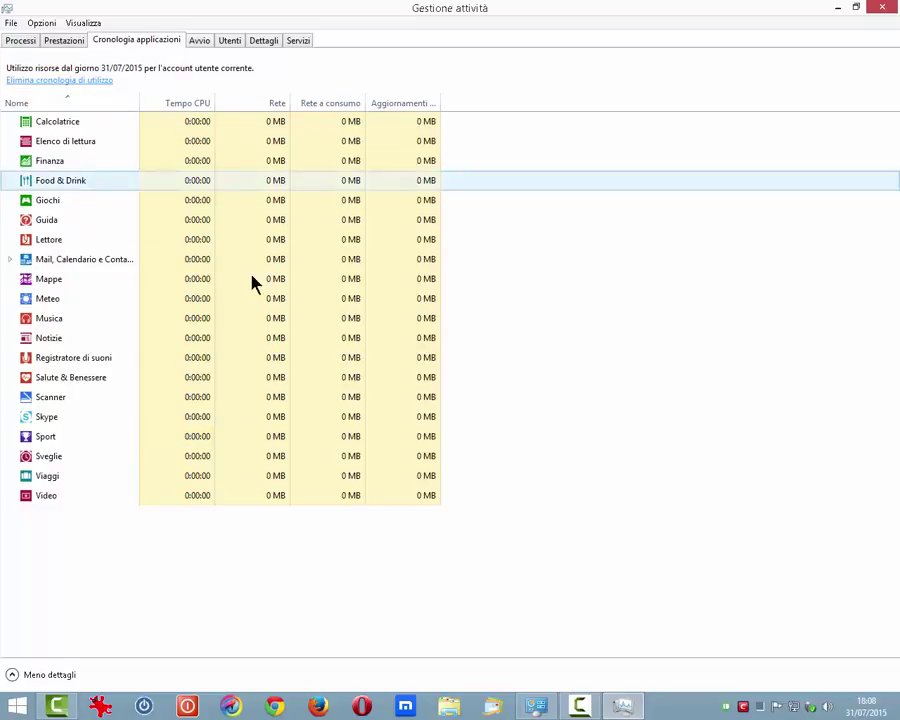
Step: Examine the status of the startup programs in Avvio and the actions available for Java Update Scheduler
click(202, 41)
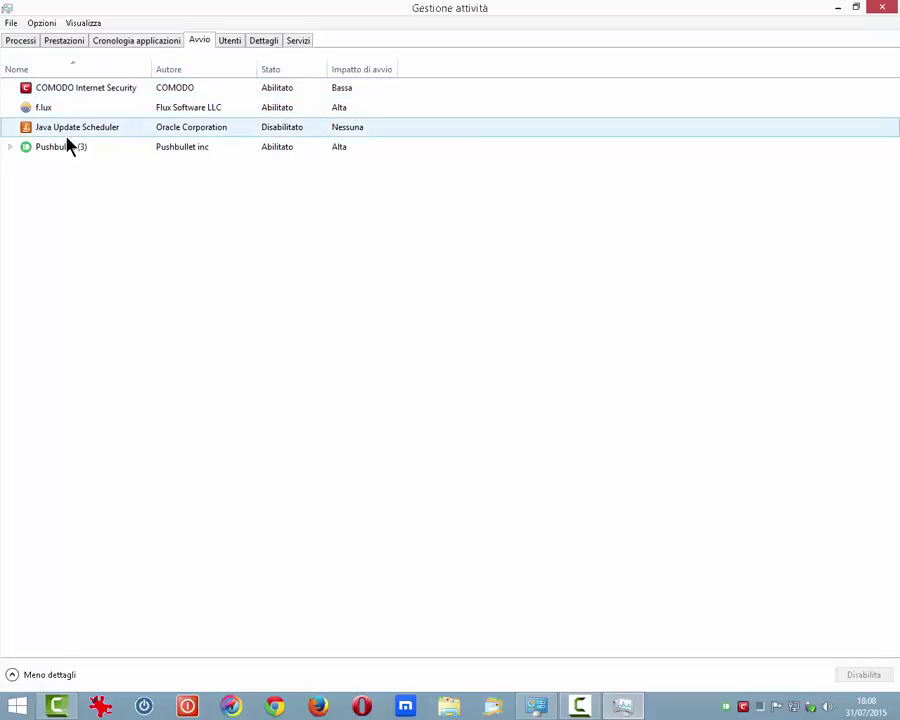
click(271, 93)
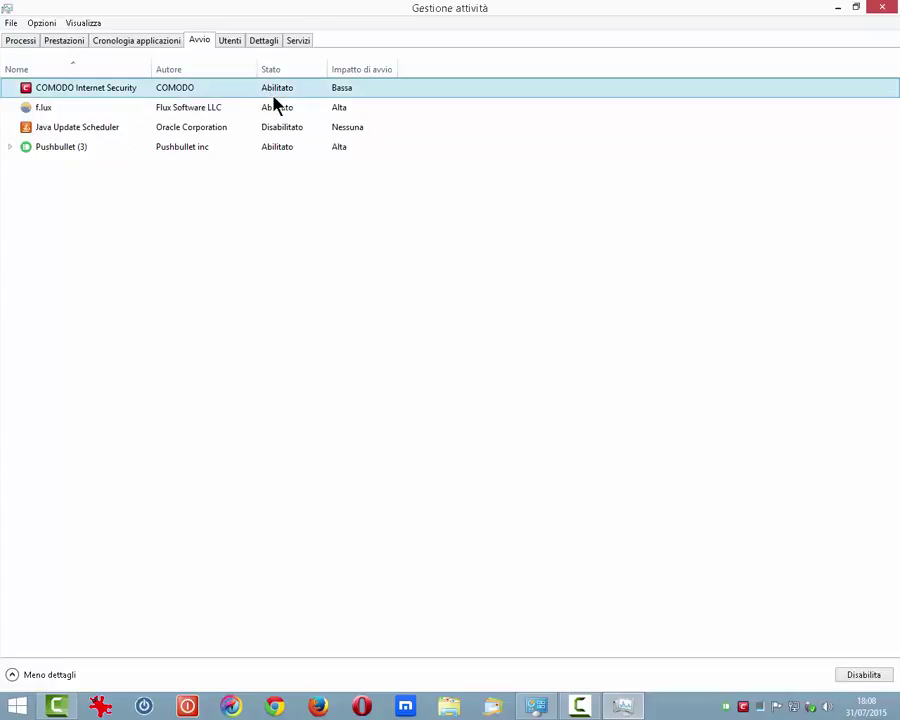
right_click(291, 128)
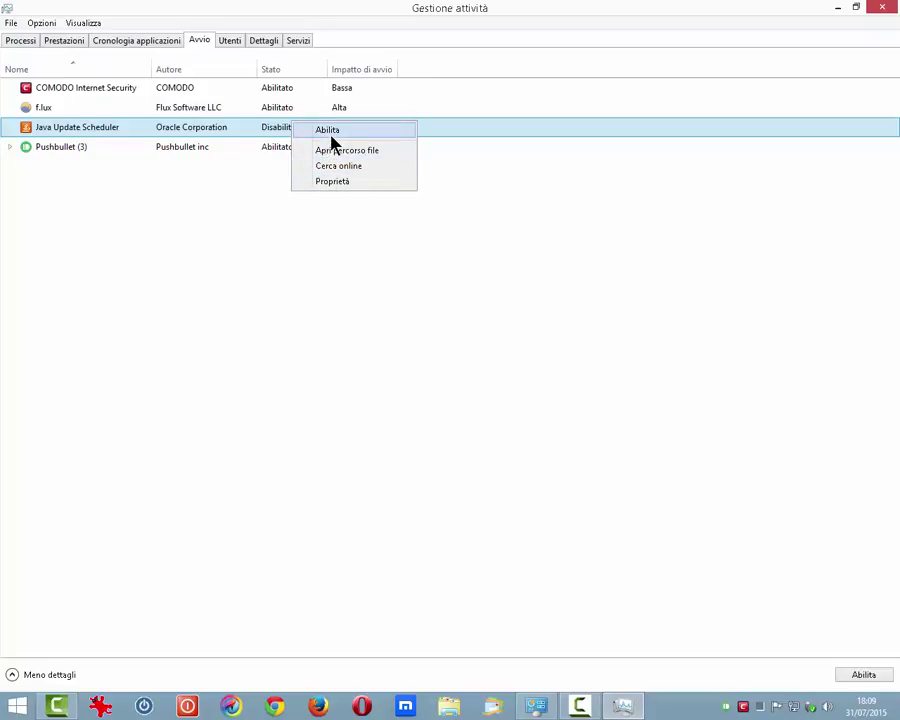
click(368, 89)
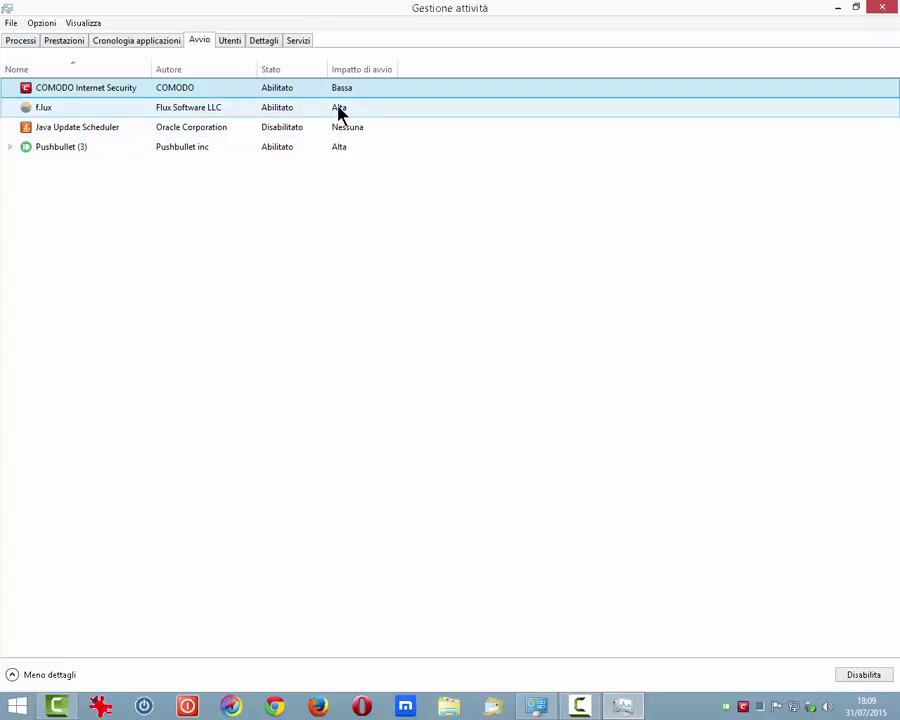
Step: Review the compatibility, signature, security and detail properties of the f.lux startup entry, close them and check the entry's available actions
right_click(339, 113)
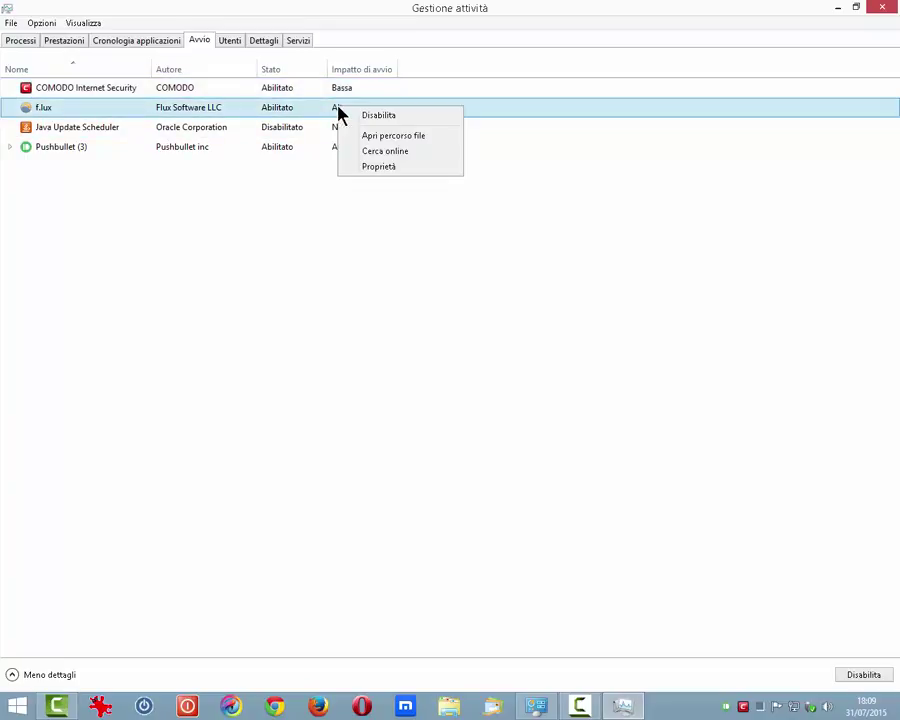
click(364, 168)
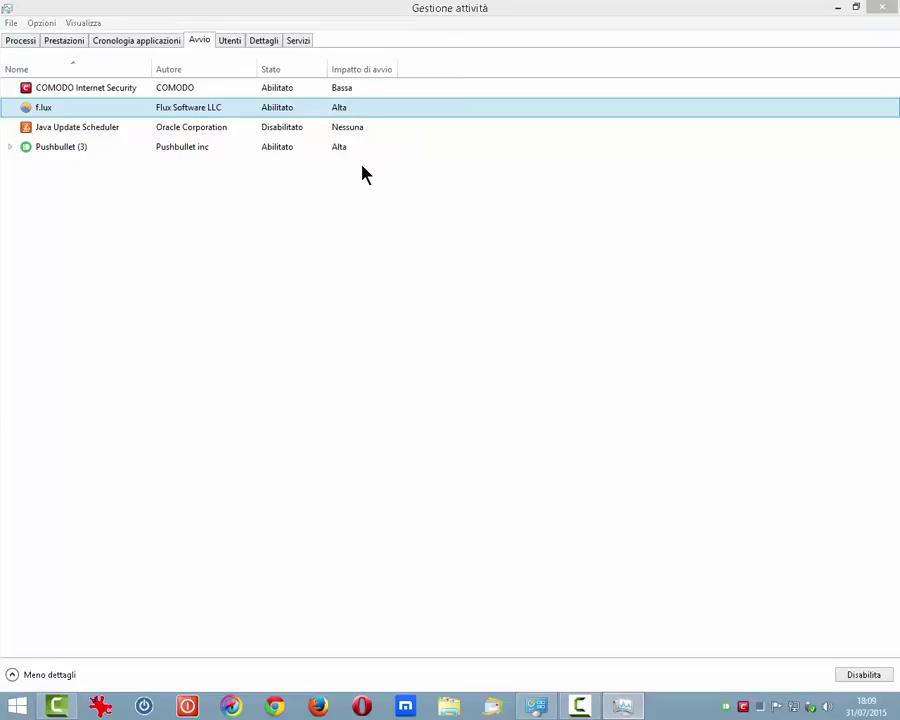
click(434, 201)
click(500, 201)
click(524, 203)
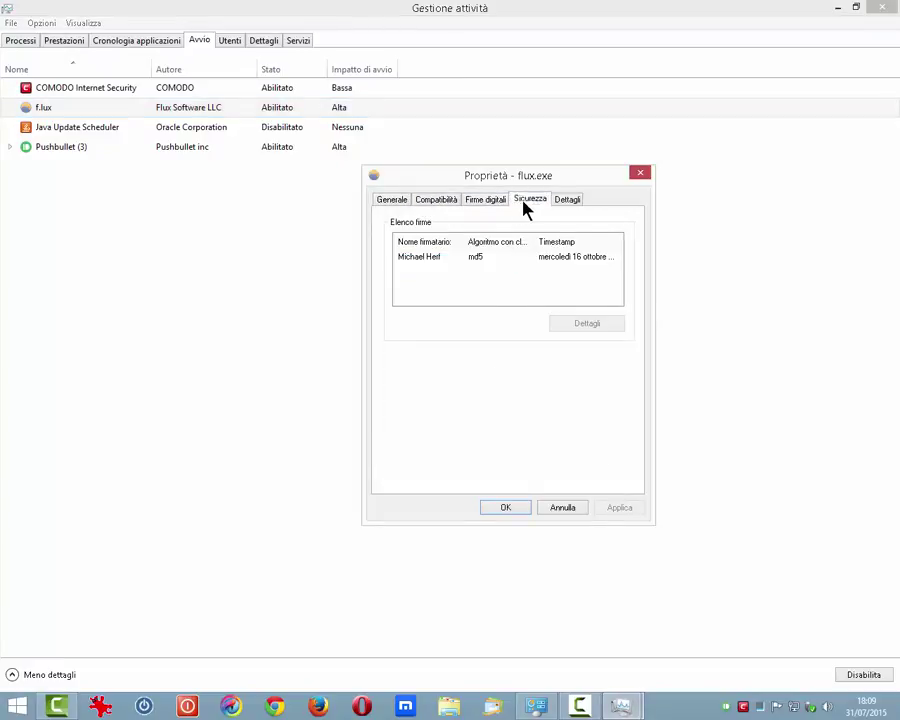
click(569, 203)
click(640, 173)
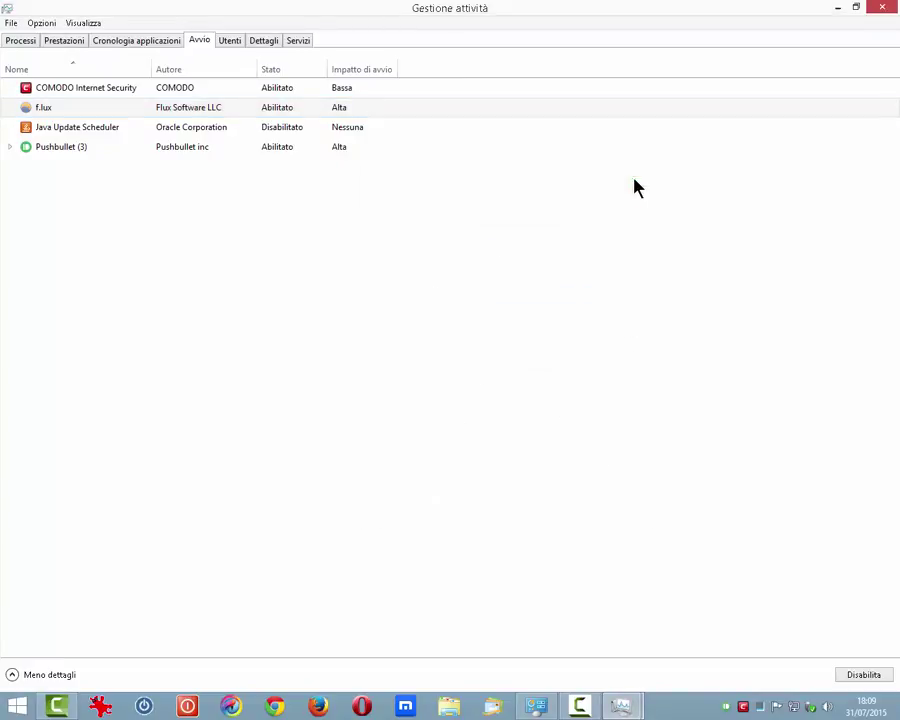
right_click(271, 117)
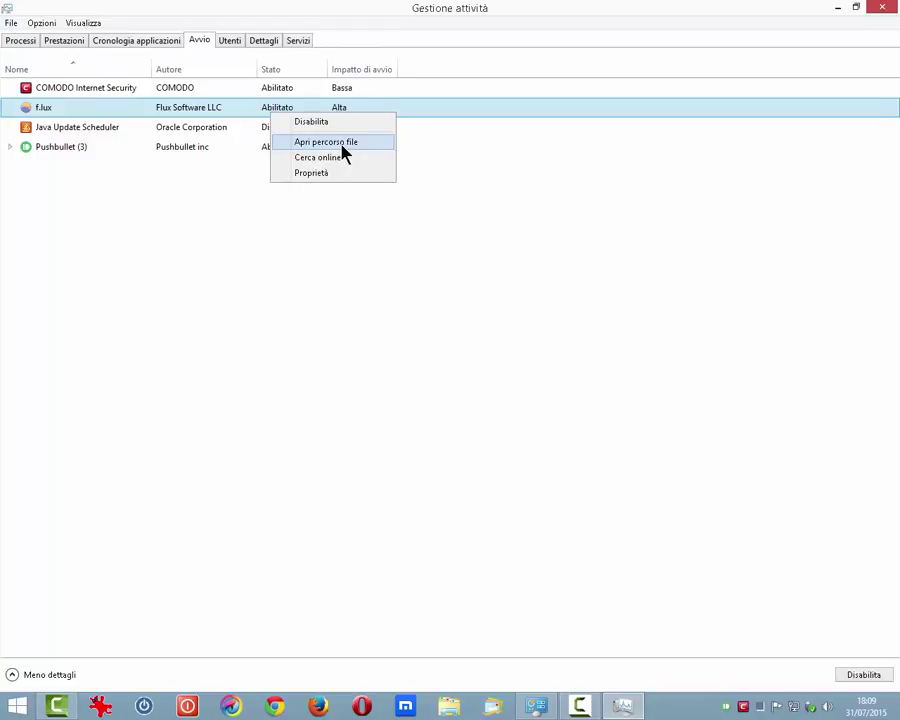
Step: Show Utenti and expand the signed-in user's entry to list the processes it runs
click(222, 38)
click(226, 40)
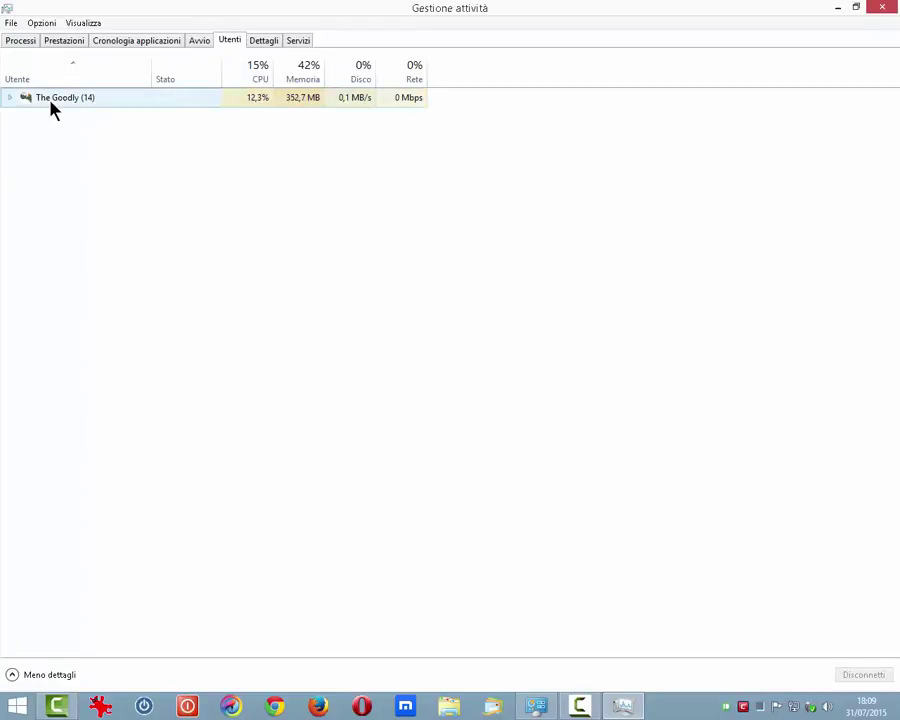
click(10, 97)
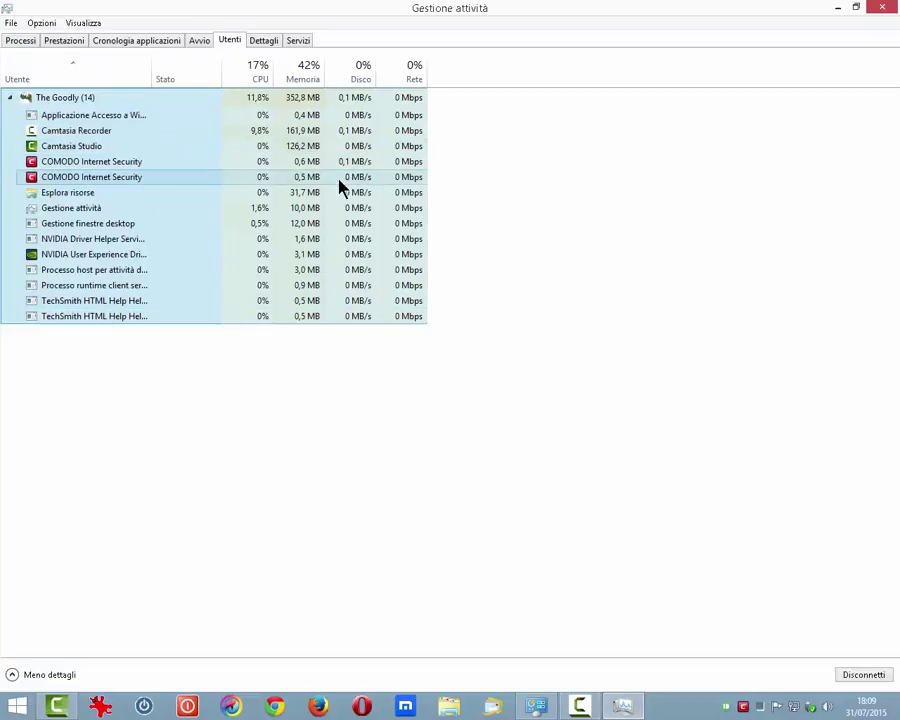
Step: Look through the process list in Dettagli, select CamtasiaStudio.exe, and compare it with the Processi view
click(274, 46)
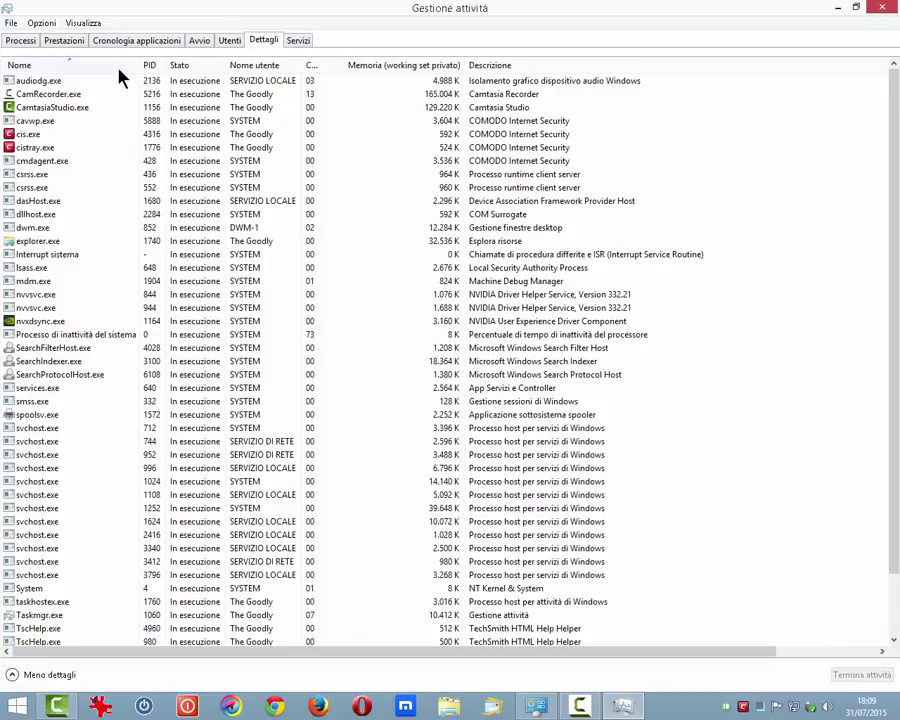
scroll(723, 115, down, 2)
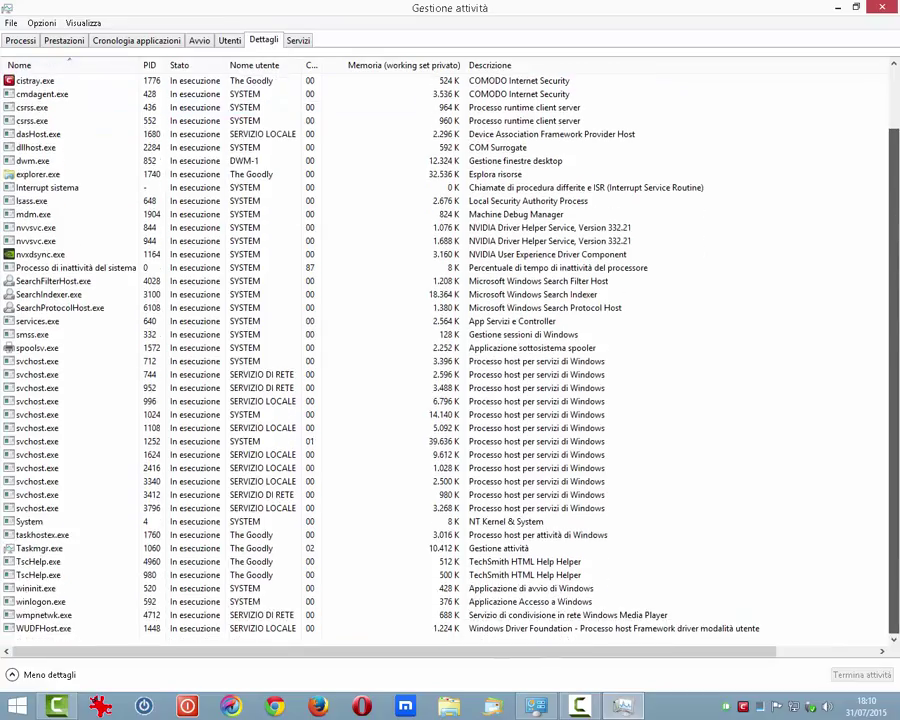
scroll(445, 350, up, 2)
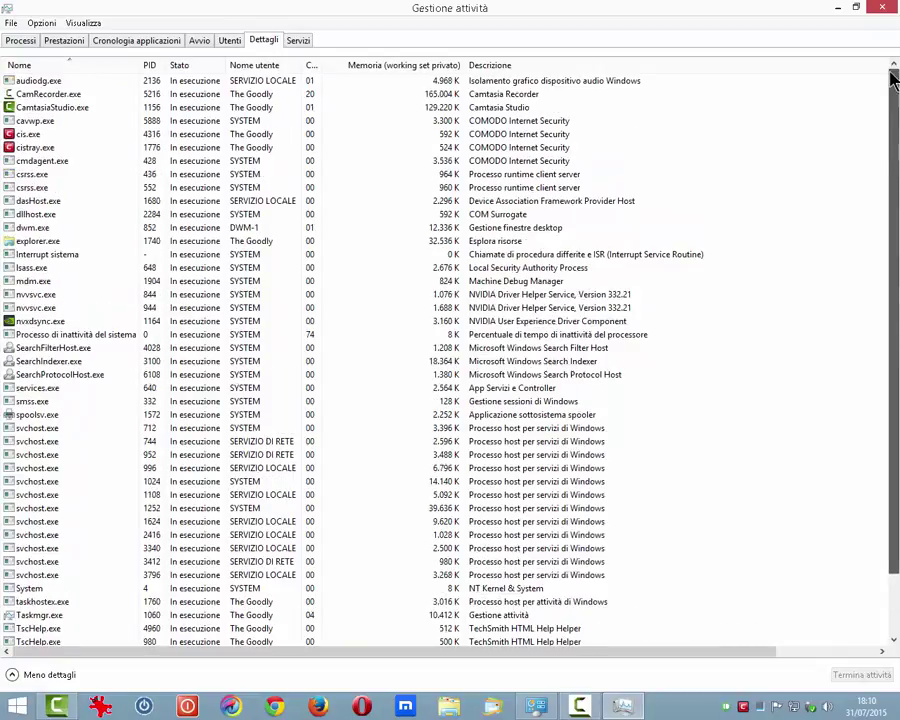
click(40, 107)
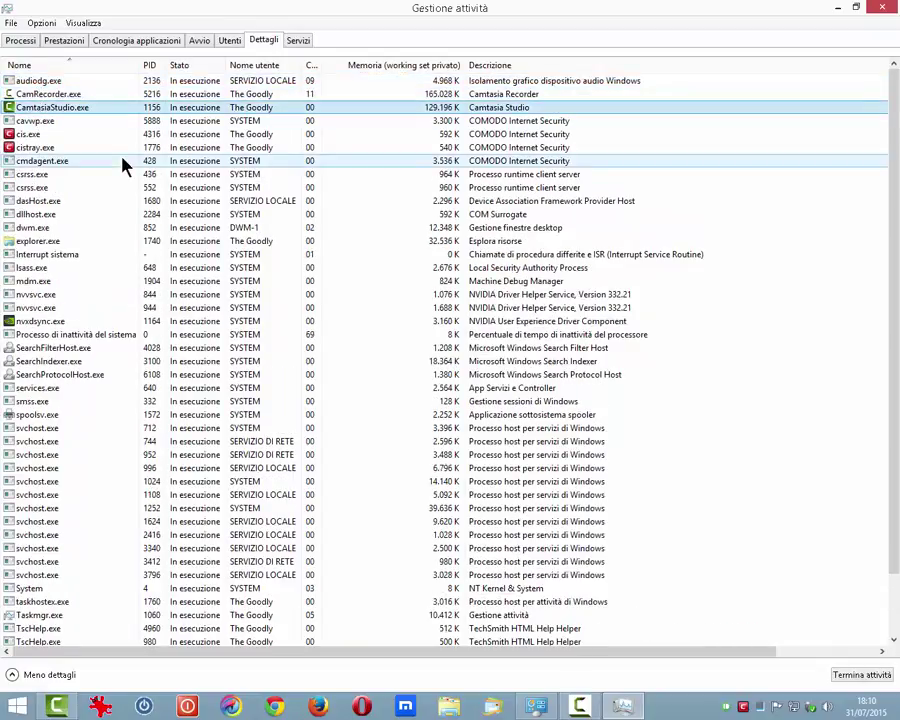
click(20, 45)
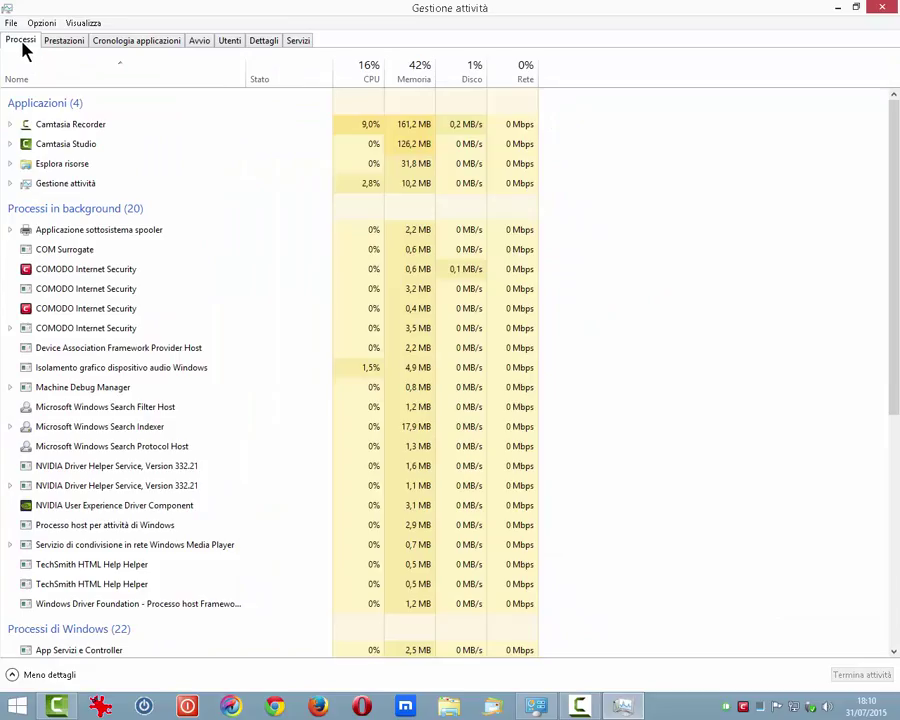
Step: Return to Dettagli, widen the CPU column and select Processo di inattività del sistema
click(270, 52)
drag(317, 74, 357, 74)
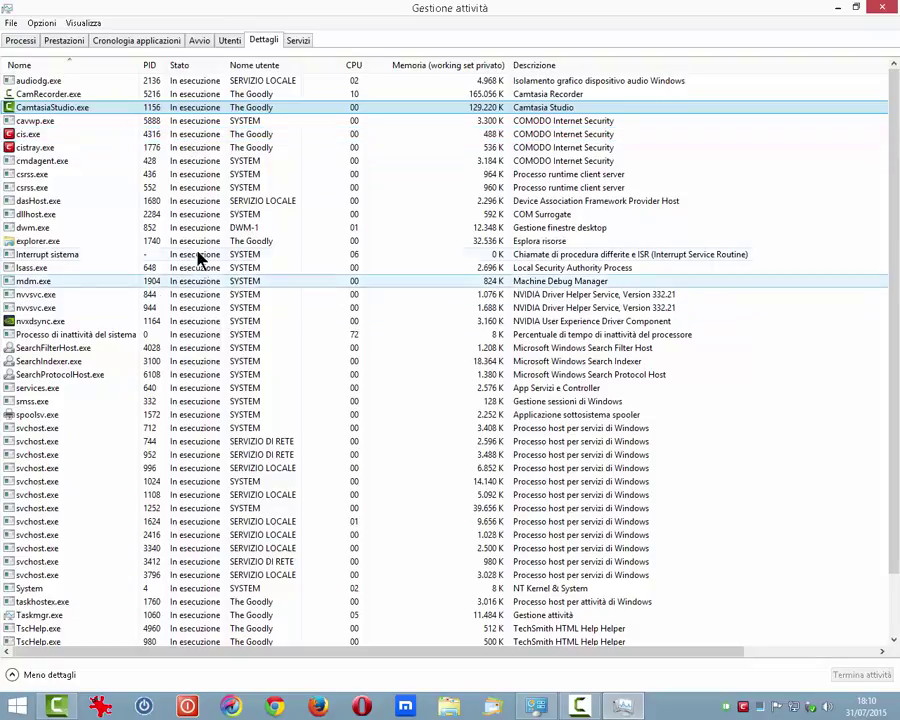
click(197, 338)
scroll(197, 346, down, 2)
scroll(197, 346, up, 2)
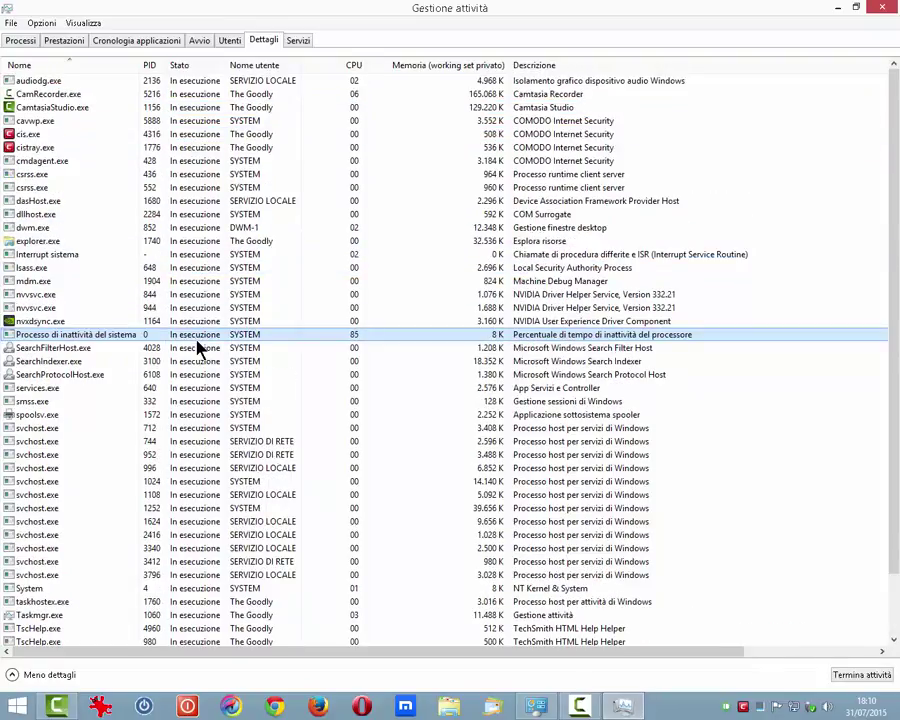
Step: Examine the actions available for the spoolsv.exe process, including Imposta priorità, and dismiss them without choosing any
right_click(190, 418)
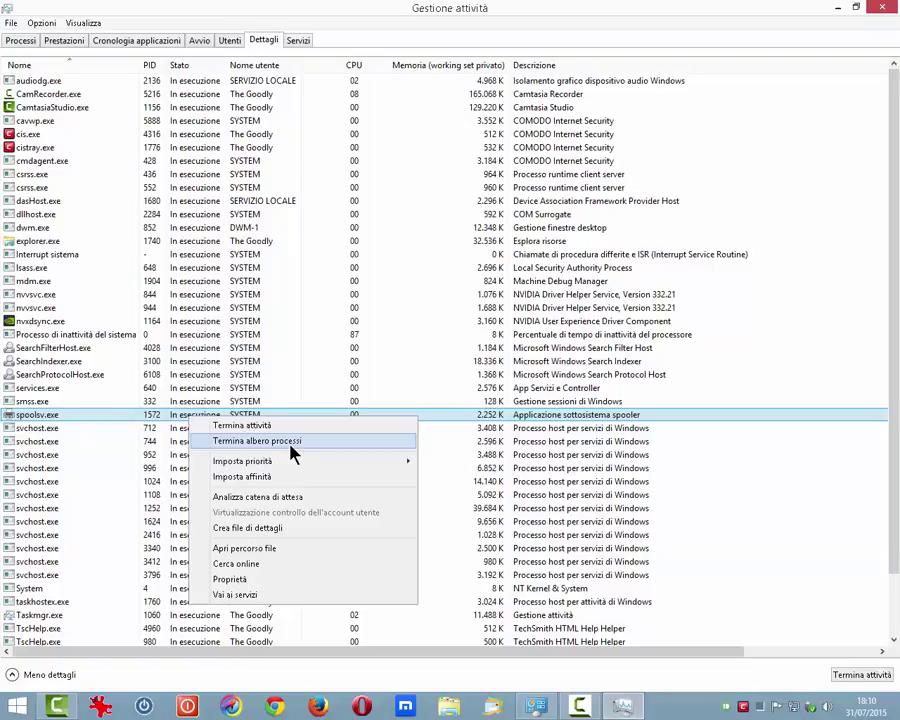
mouse_move(305, 461)
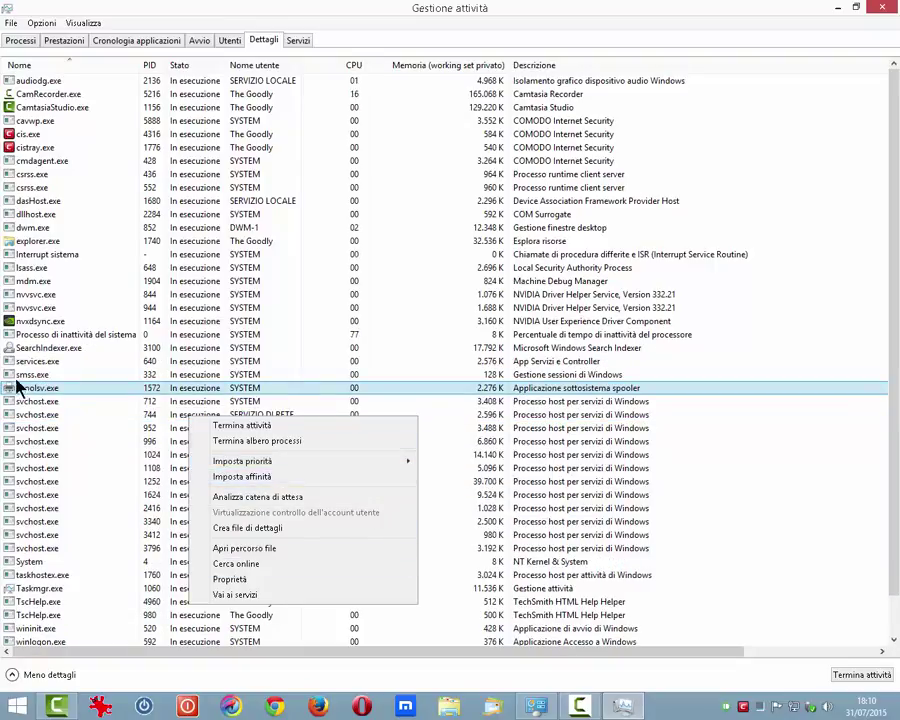
key(Escape)
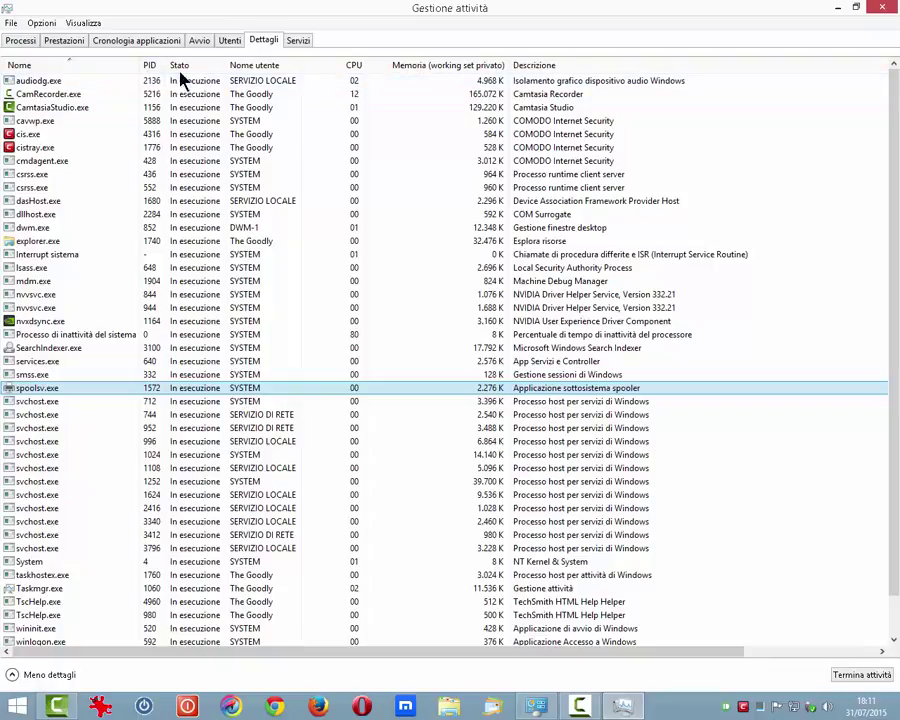
Step: Examine the user names, memory use and descriptions of CamtasiaStudio.exe, dasHost.exe and Processo di inattività del sistema
click(266, 109)
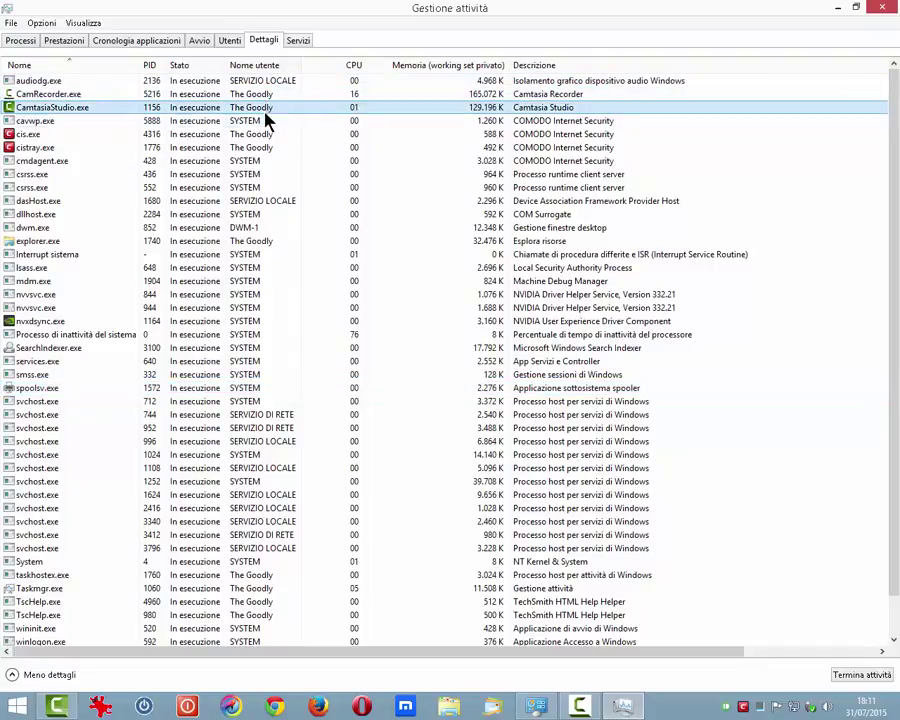
click(276, 202)
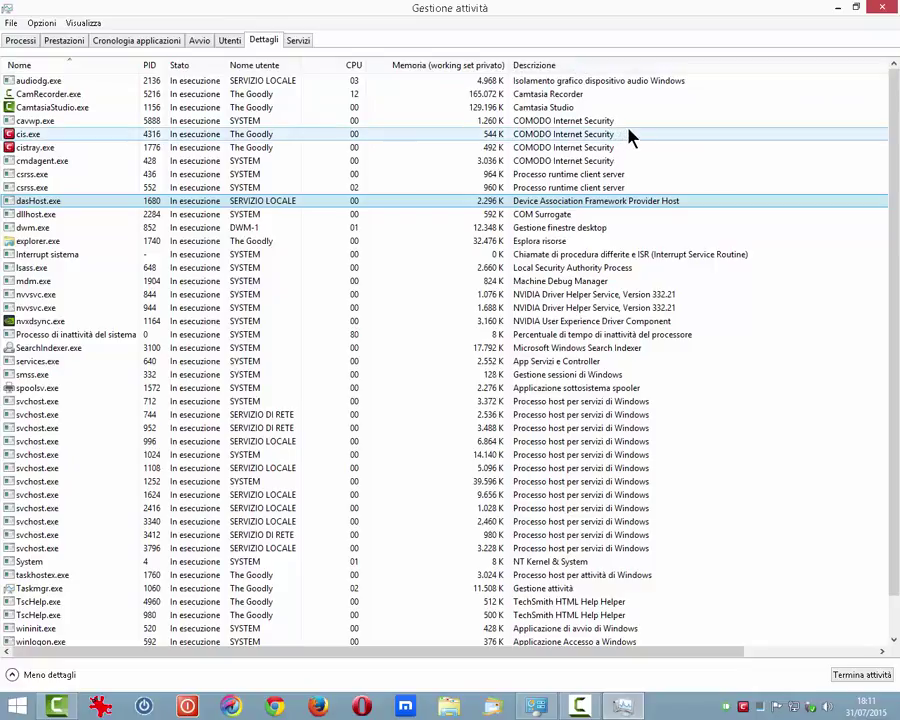
click(580, 337)
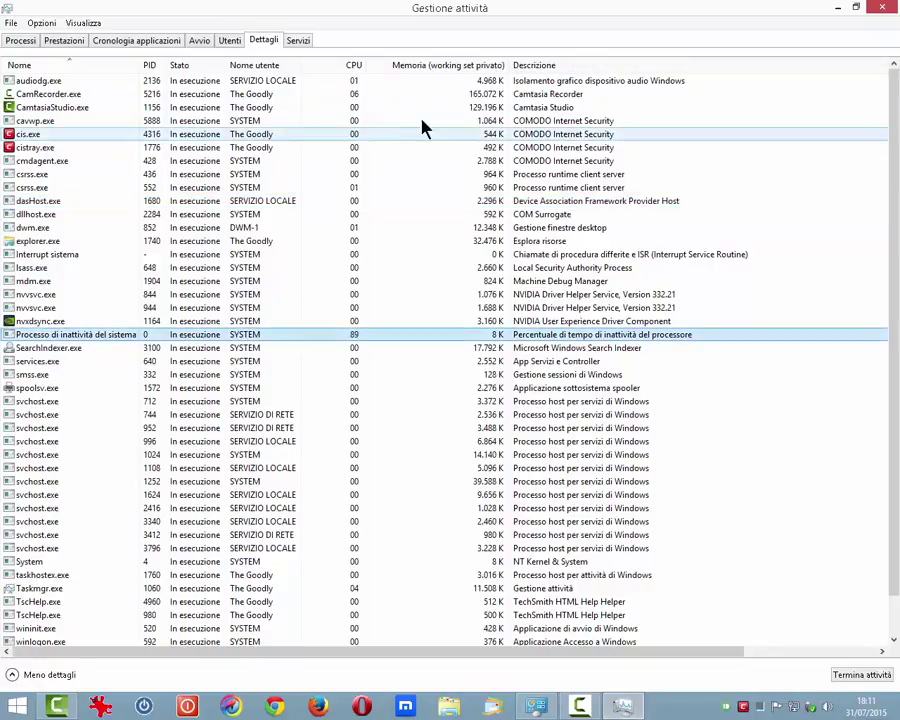
Step: Look through the Servizi list and examine the actions available for the Appinfo service, dismissing them without choosing any
click(298, 41)
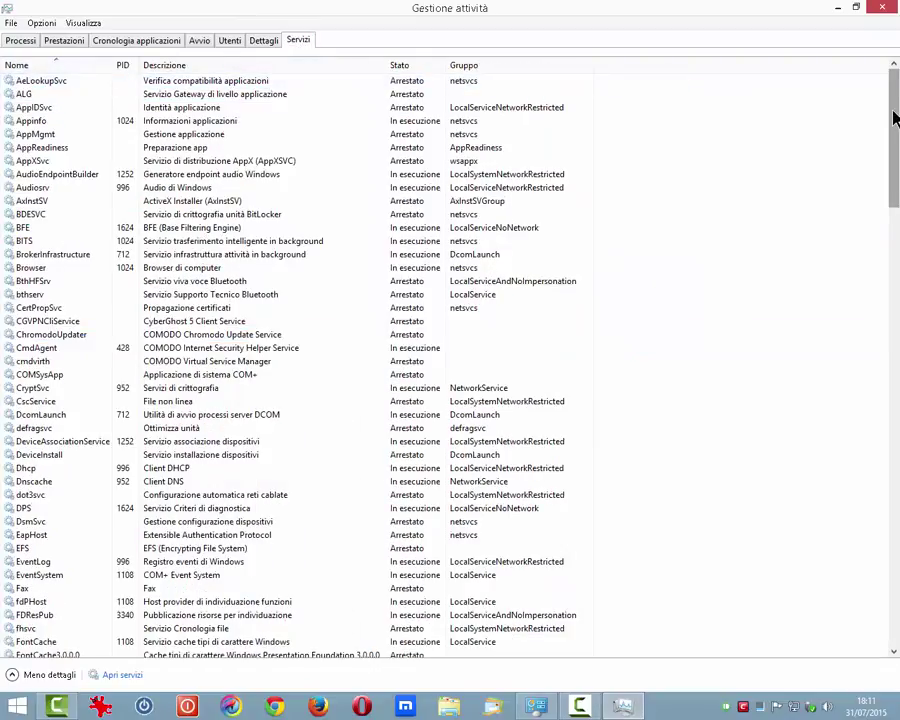
mouse_move(895, 117)
mouse_down()
mouse_move(895, 558)
mouse_move(897, 100)
mouse_up()
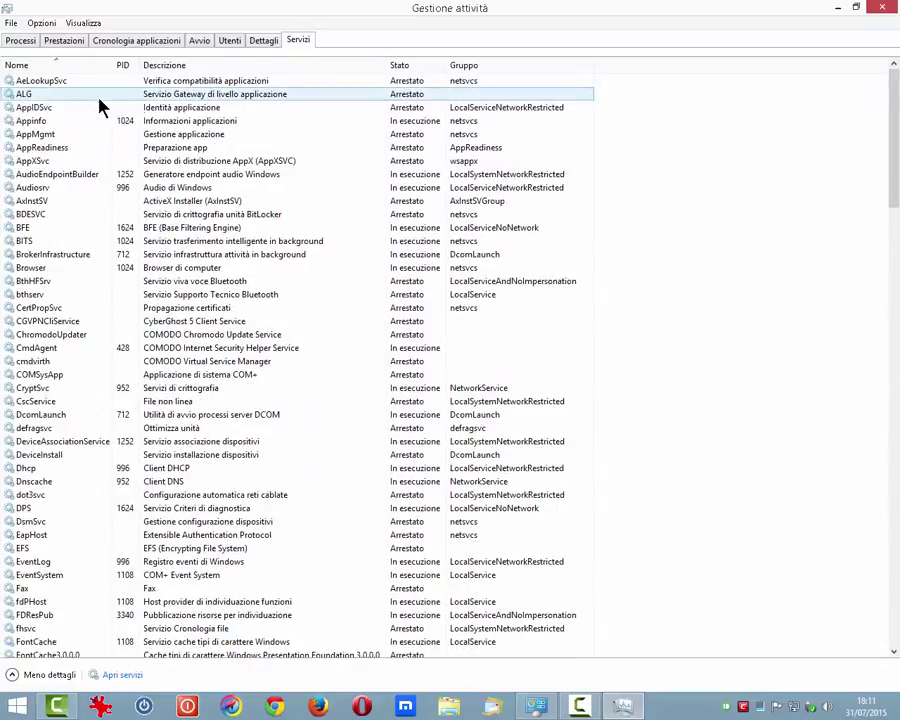
click(60, 147)
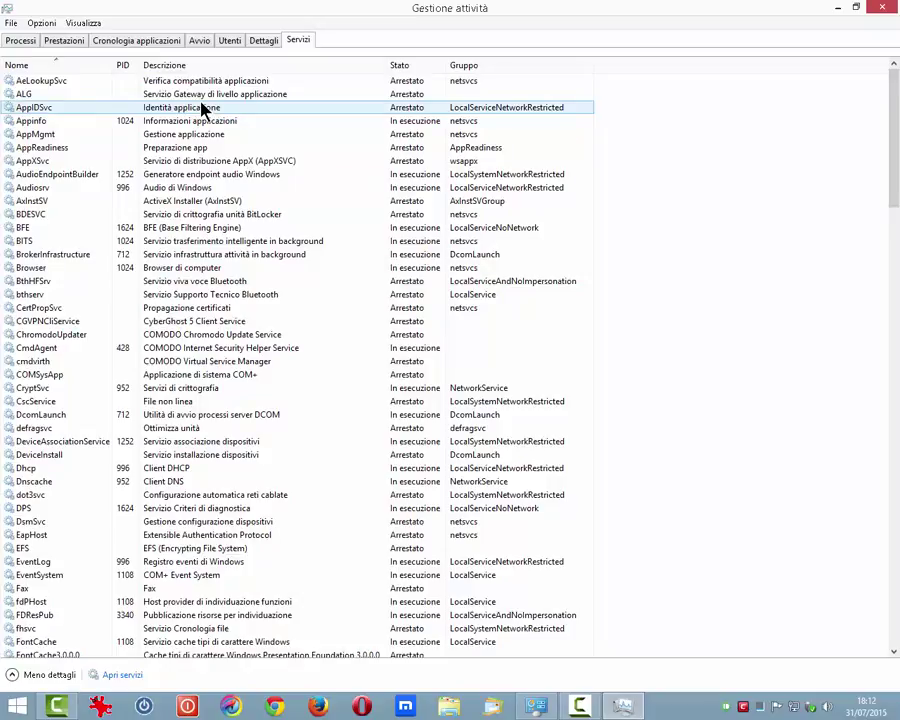
click(411, 122)
right_click(412, 123)
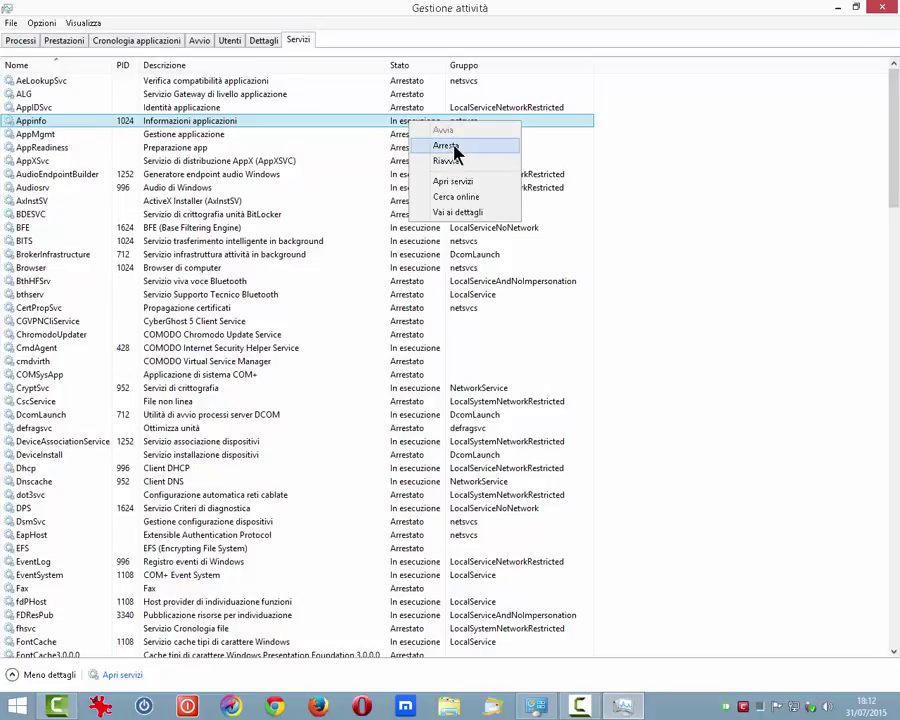
click(647, 118)
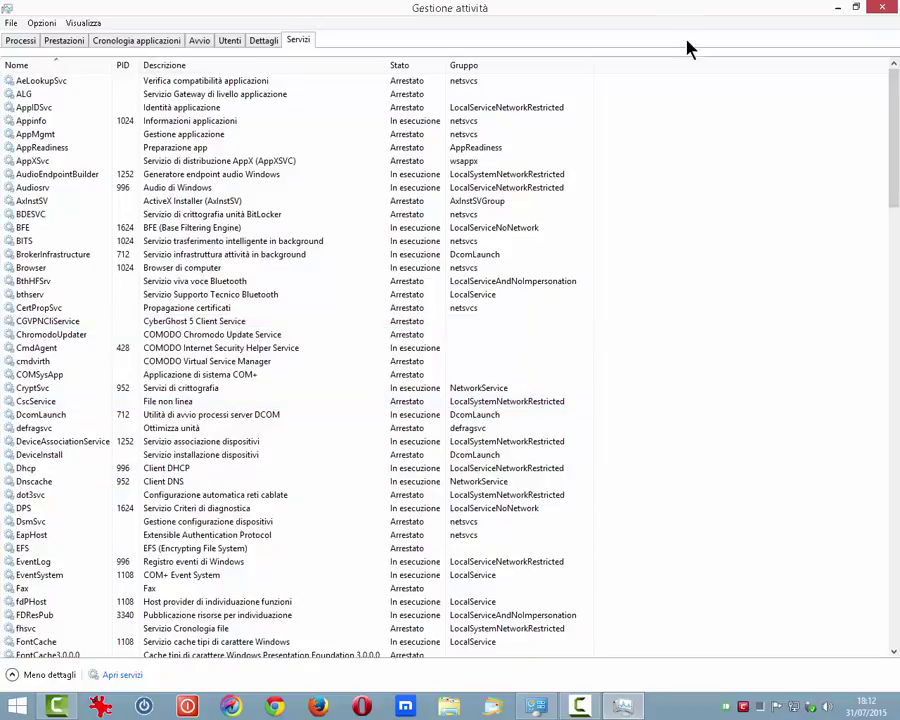
Step: Open the Esegui nuova attività dialog to examine its options, and cancel it without starting a program
click(11, 23)
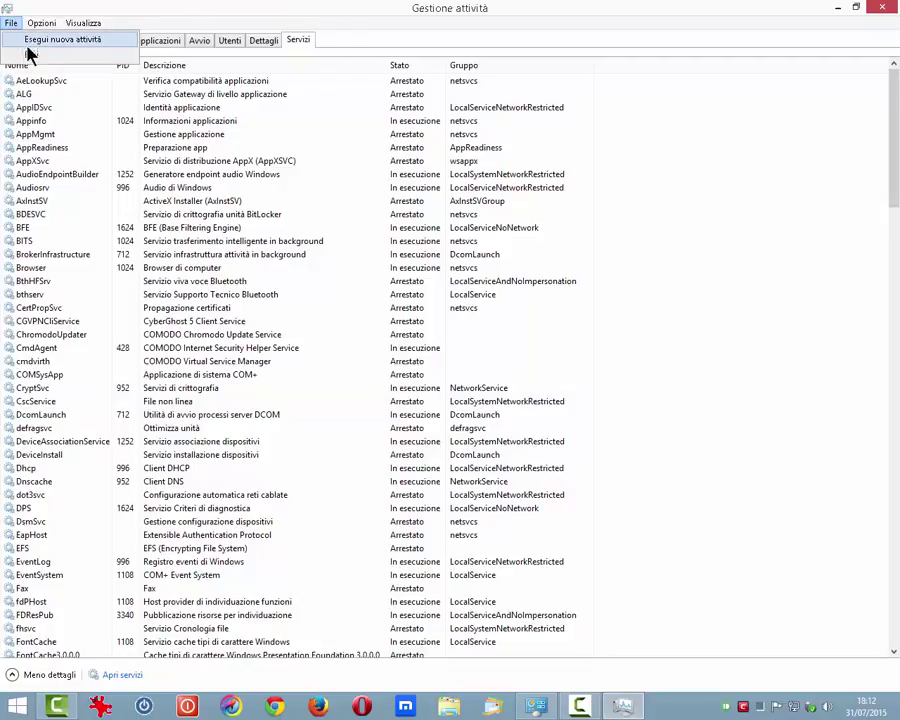
click(33, 42)
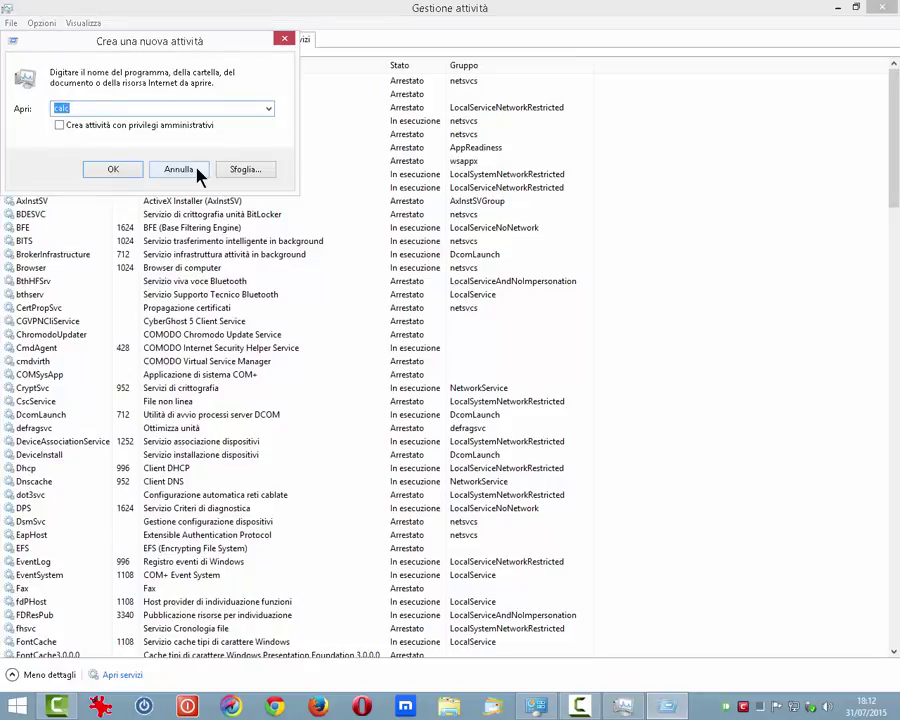
click(198, 170)
Step: Examine the general options, refresh the services list with Aggiorna, and examine the display settings such as Velocità aggiornamento
click(42, 23)
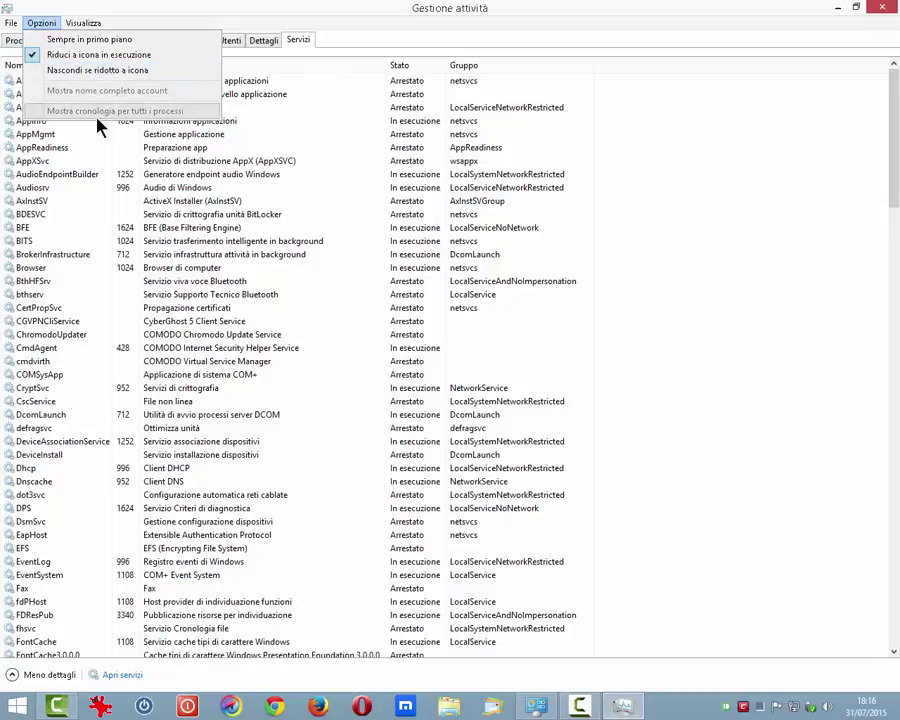
mouse_move(85, 30)
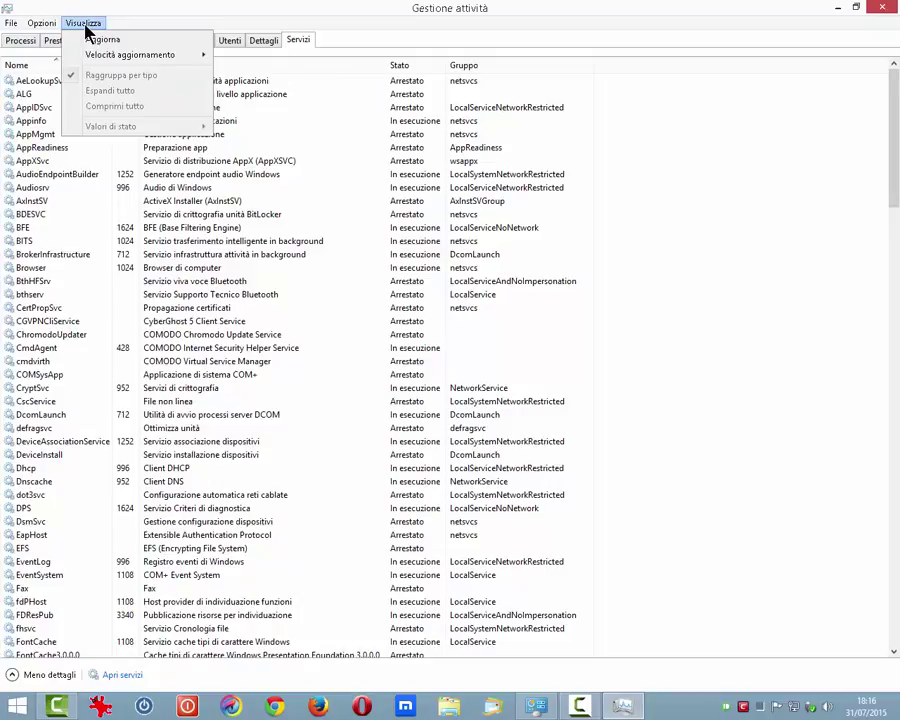
click(97, 42)
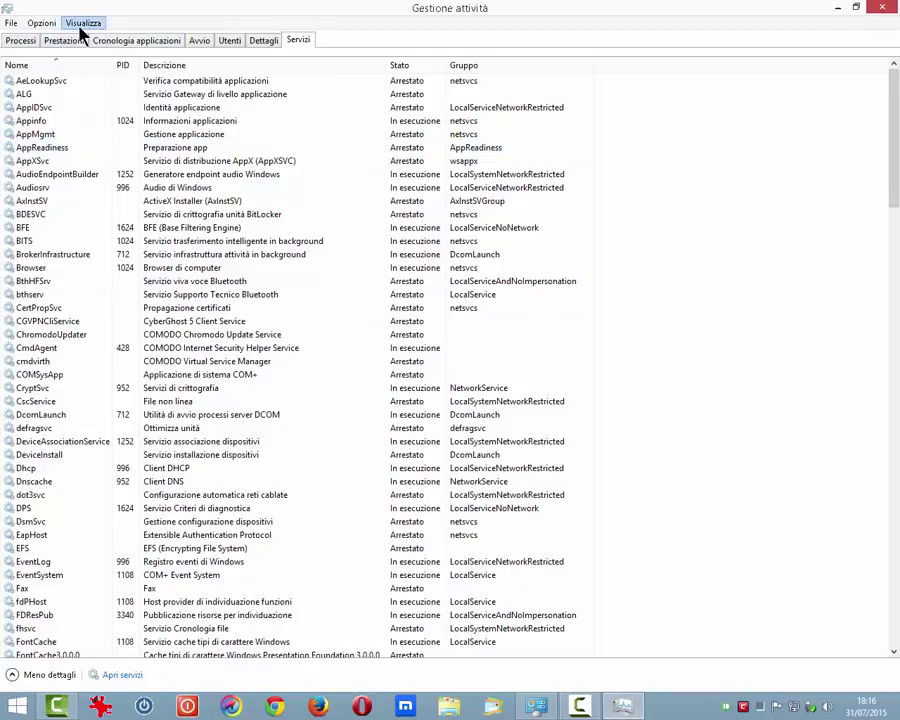
click(83, 26)
mouse_move(108, 60)
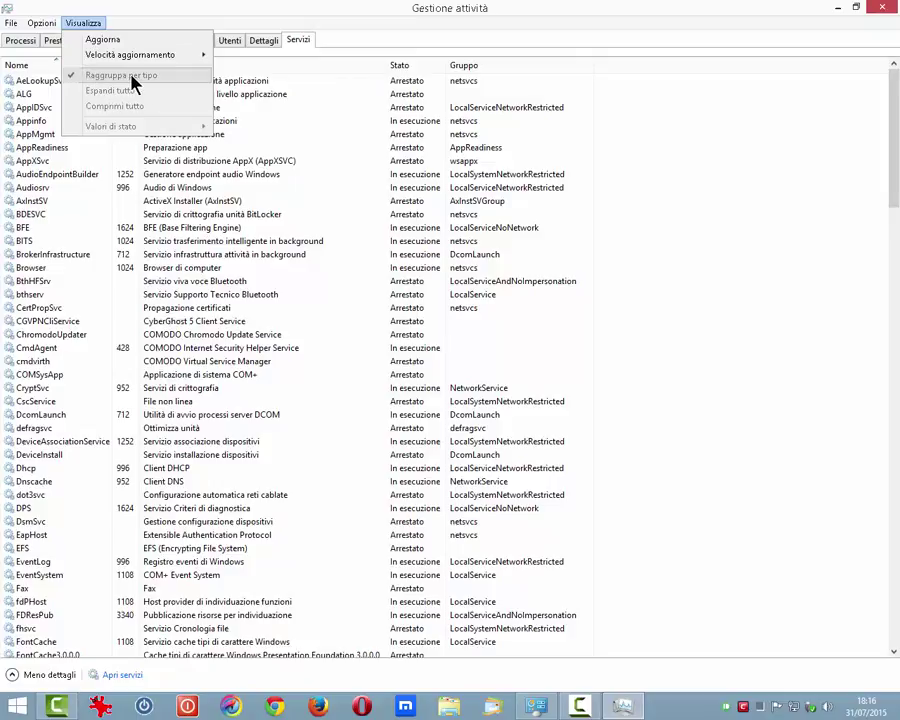
Step: Return to the Processi view and turn off Raggruppa per tipo to list the processes ungrouped
click(9, 40)
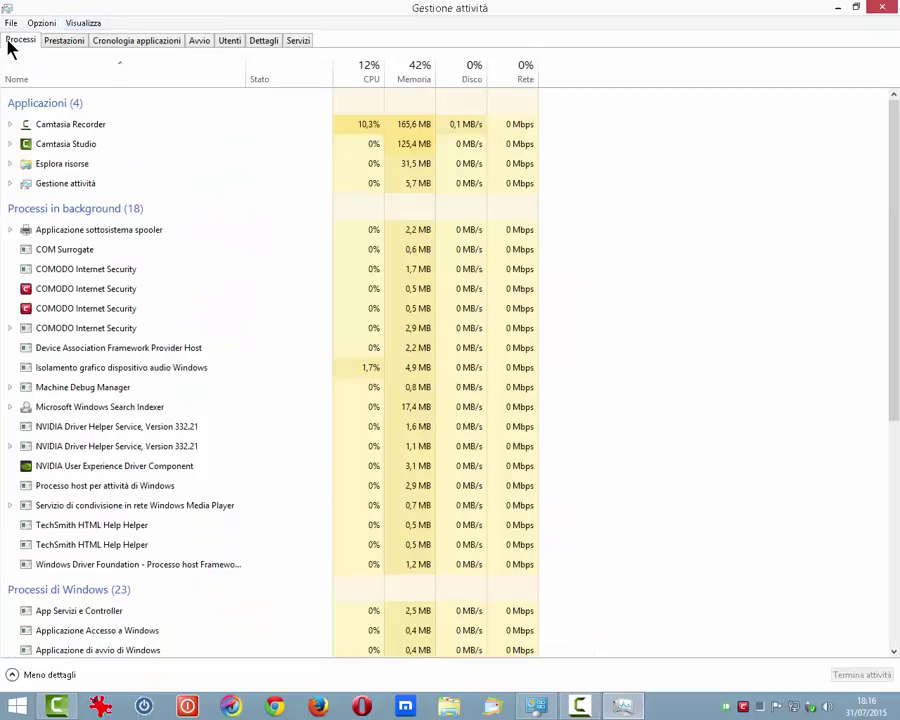
click(83, 23)
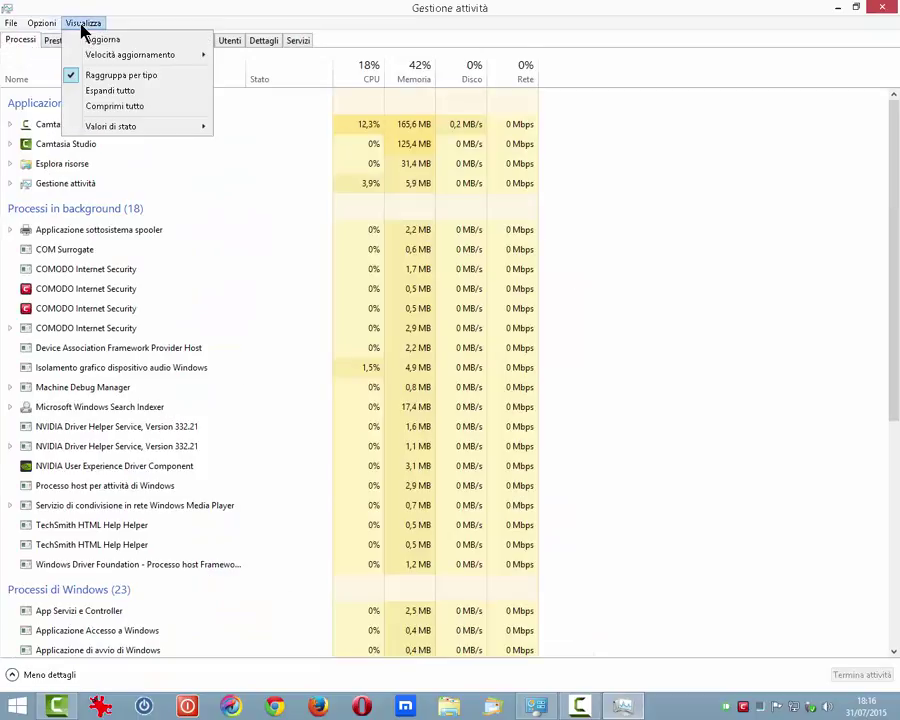
click(89, 76)
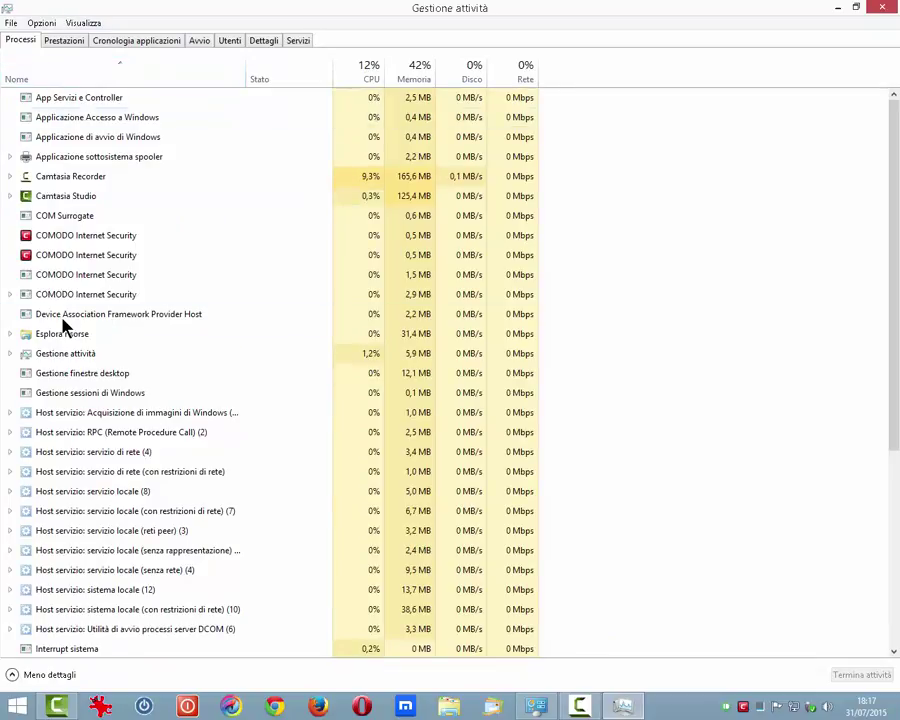
Step: Expand all entries in the process list with Espandi tutto to view their sub-items, and collapse them with Comprimi tutto
click(83, 22)
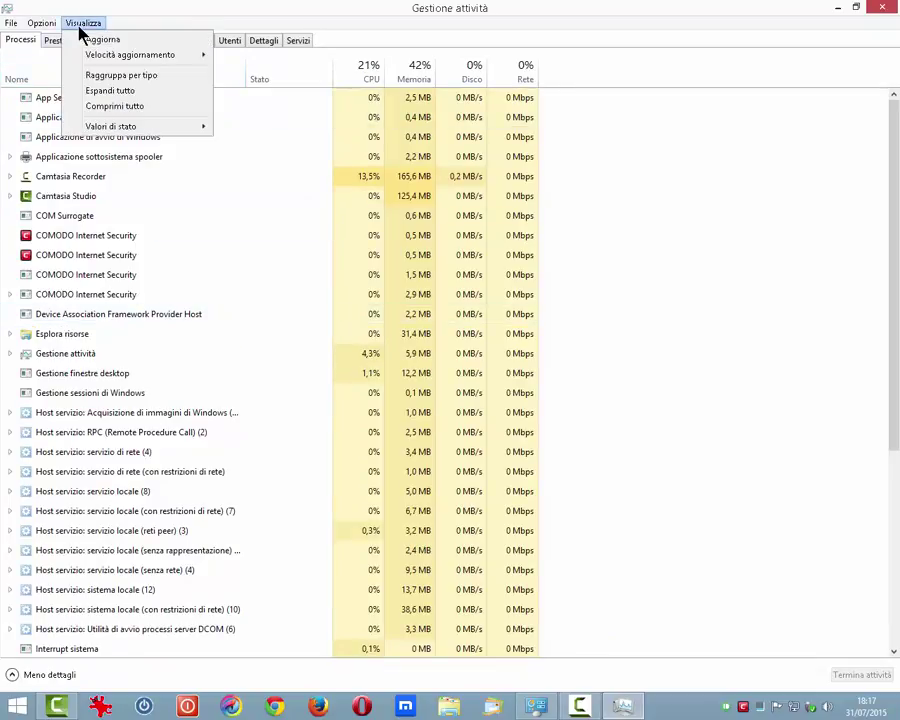
click(109, 92)
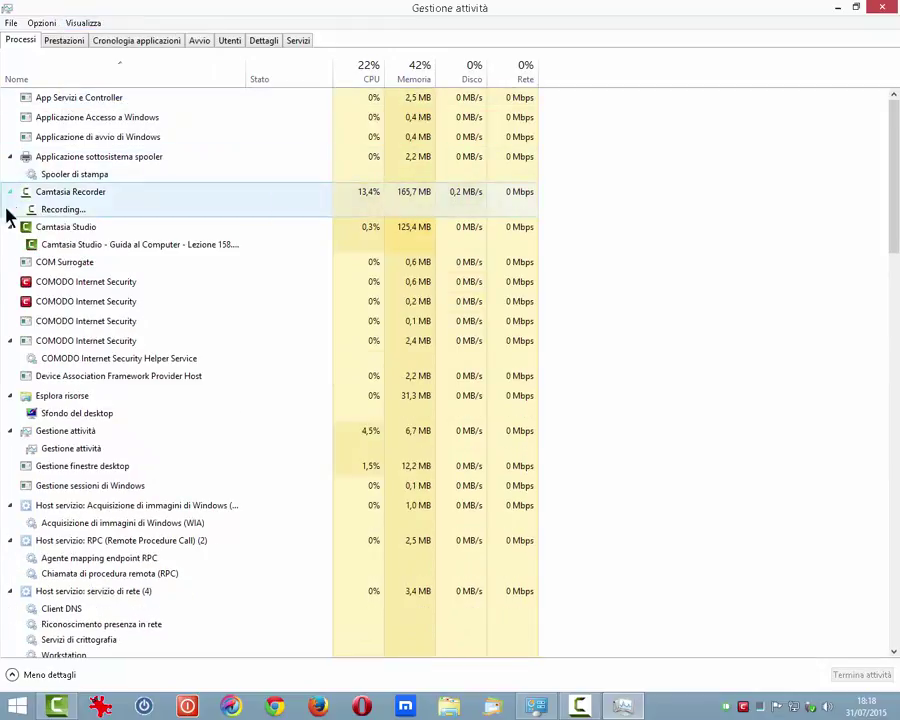
click(77, 25)
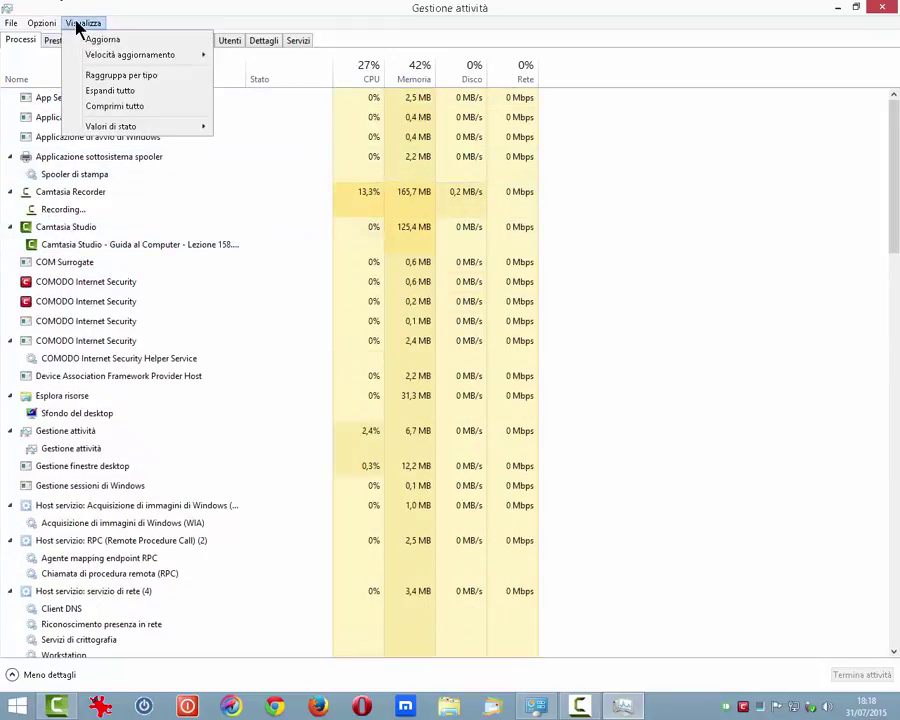
click(82, 107)
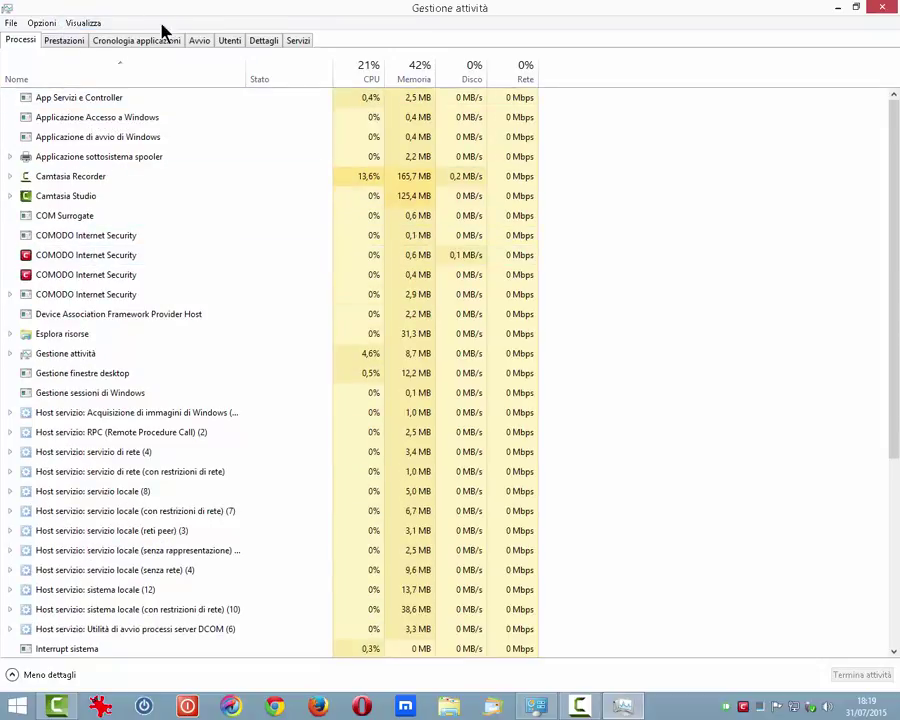
Step: Turn on Mostra nome completo account for the Utenti view
click(230, 42)
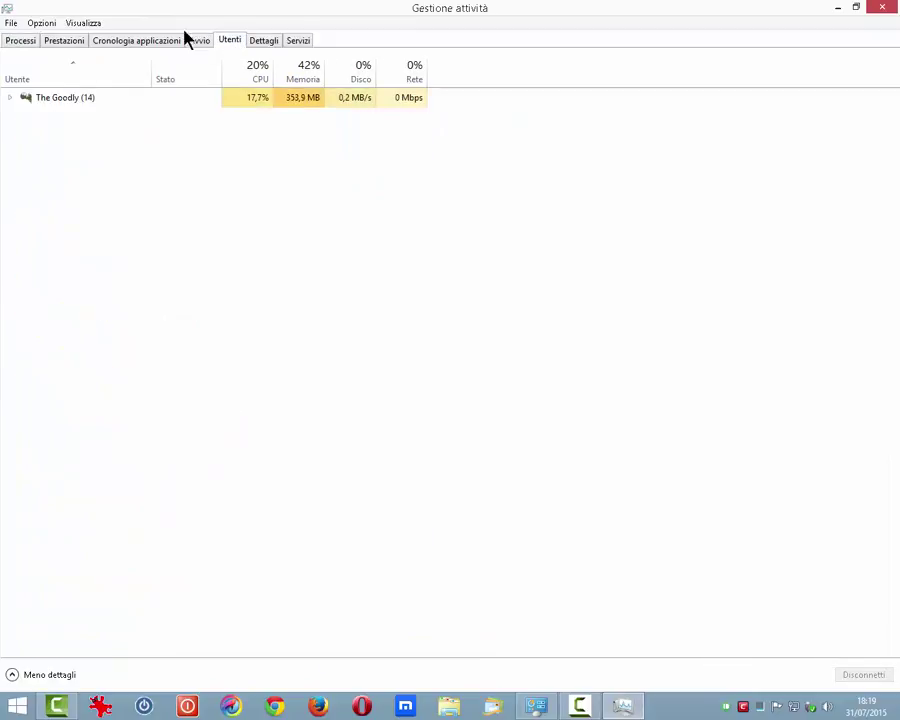
click(37, 28)
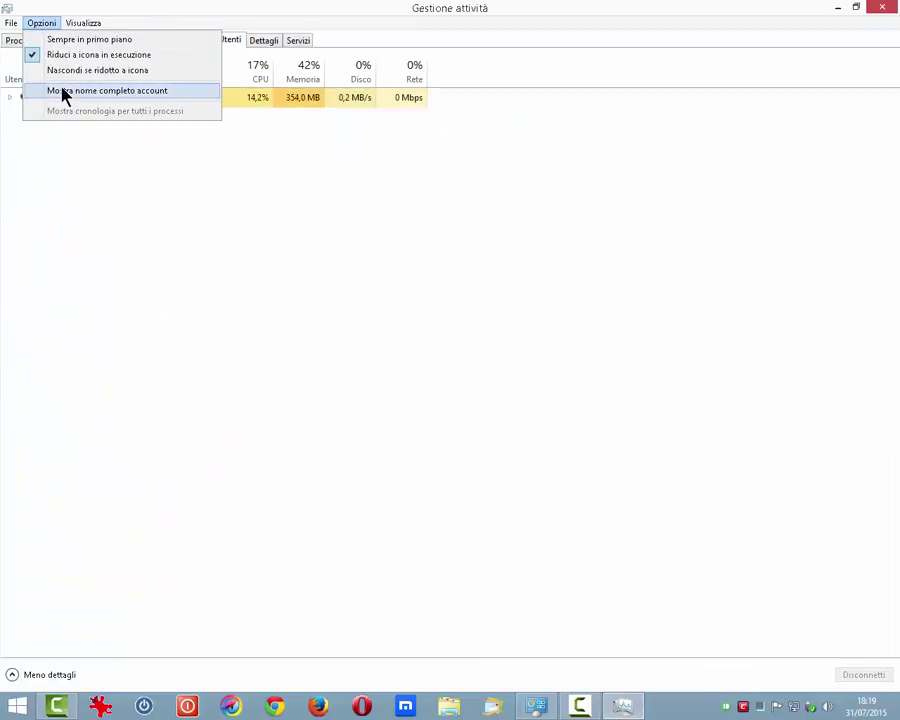
click(130, 91)
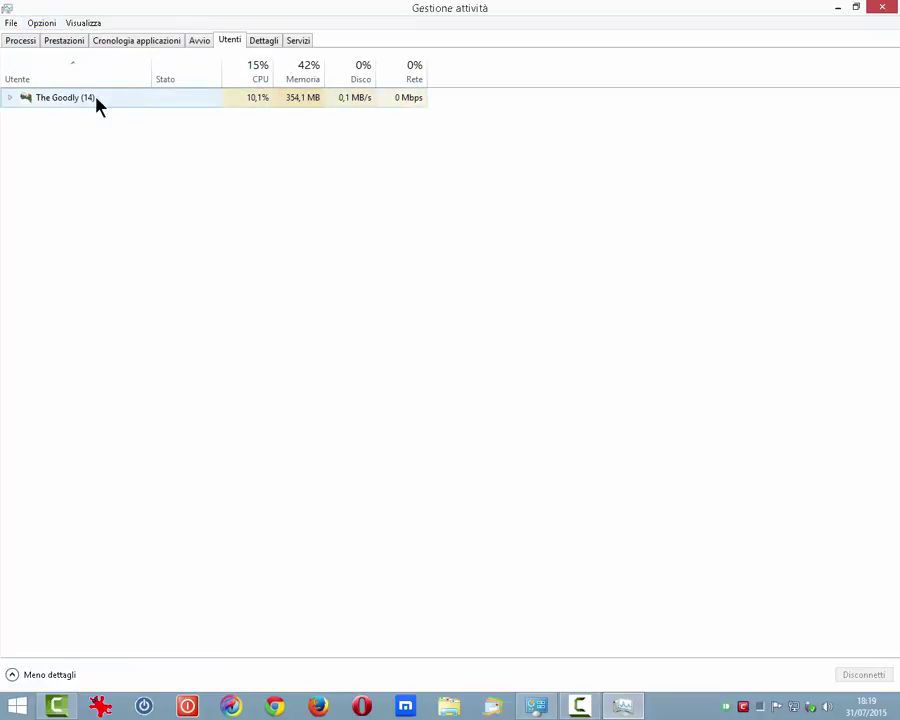
Step: Return to the Processi view
click(27, 43)
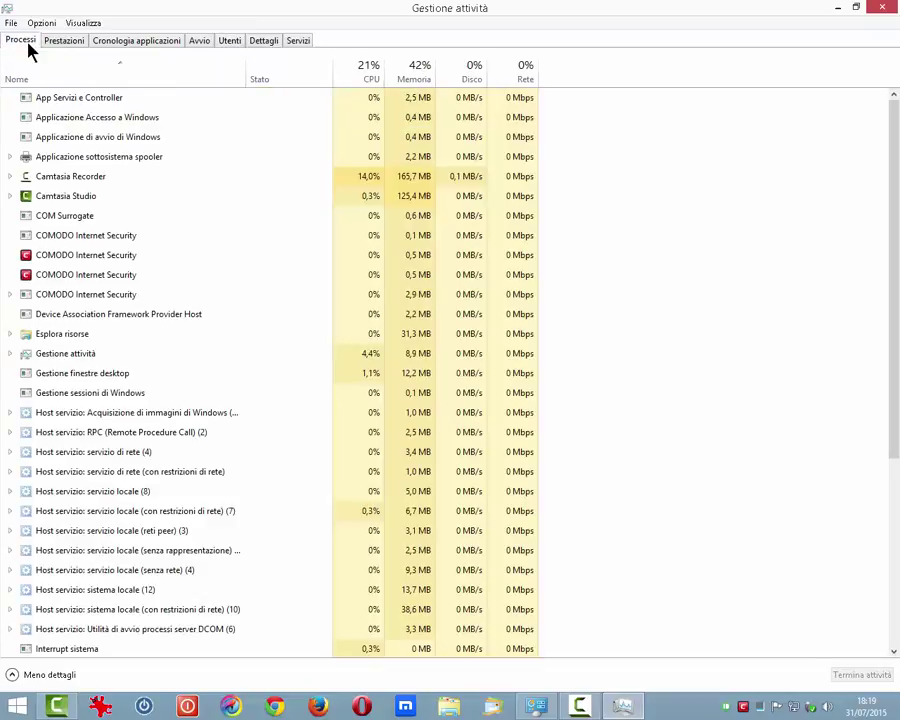